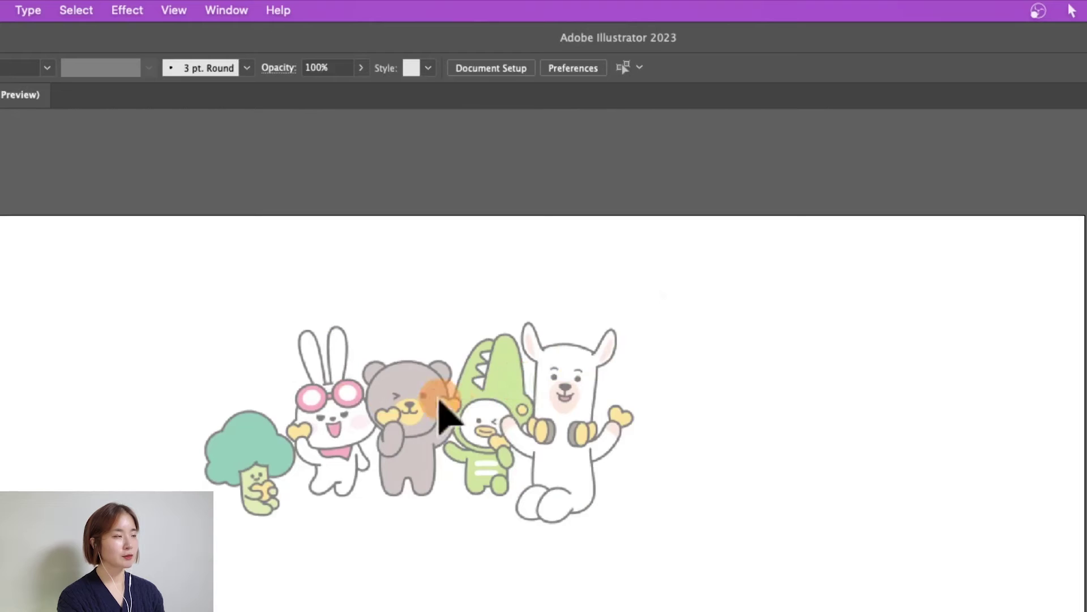
# Browse the 알리미 recommendations and ask about bank waiting times and currency exchange.
pyautogui.click(402, 398)
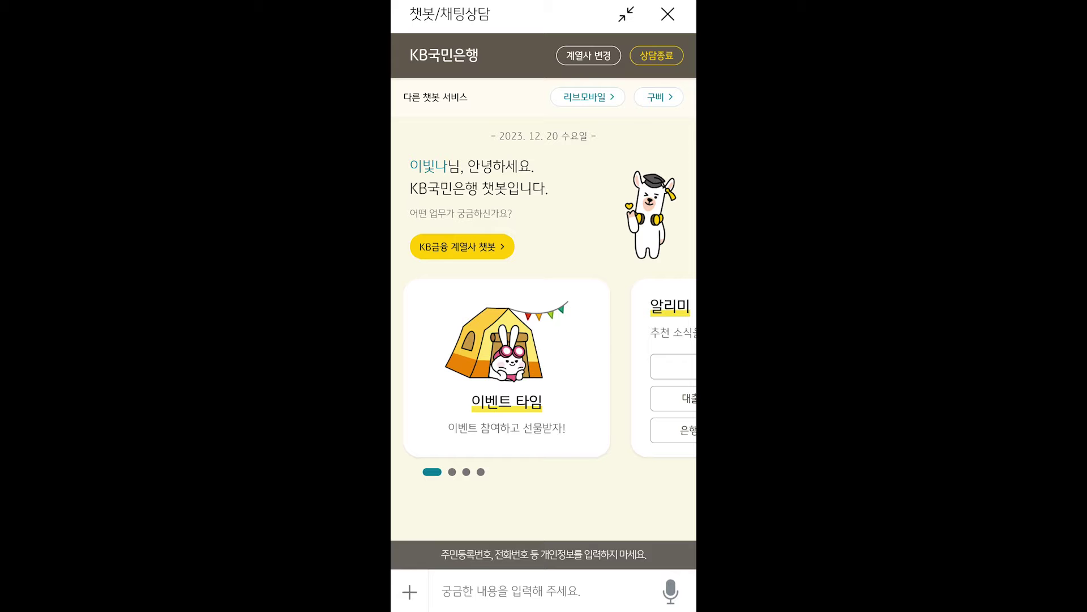
pyautogui.moveTo(578, 395); pyautogui.dragTo(453, 397)
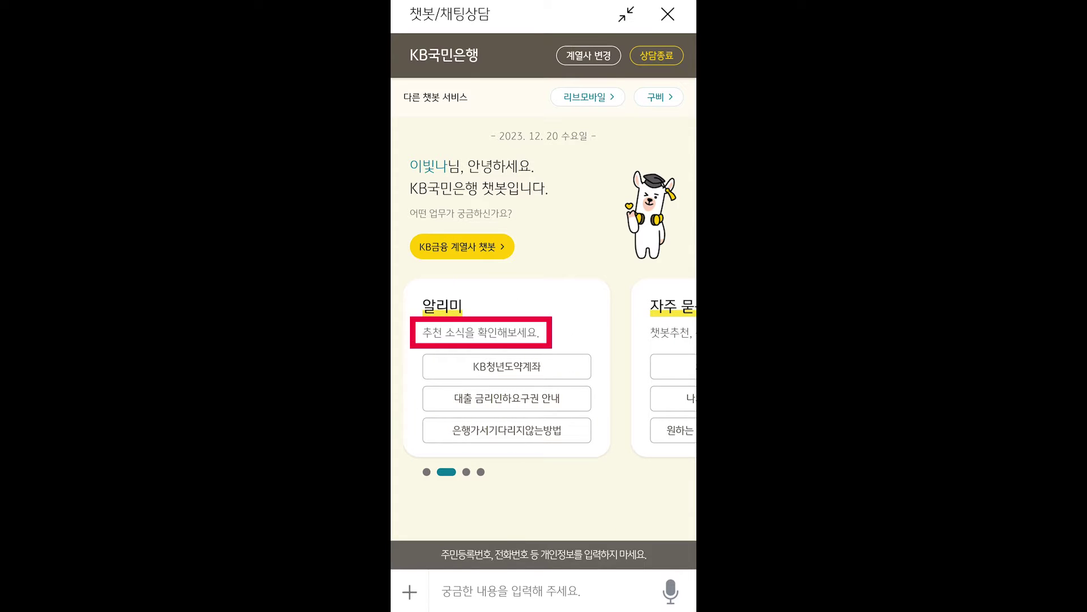
pyautogui.click(507, 429)
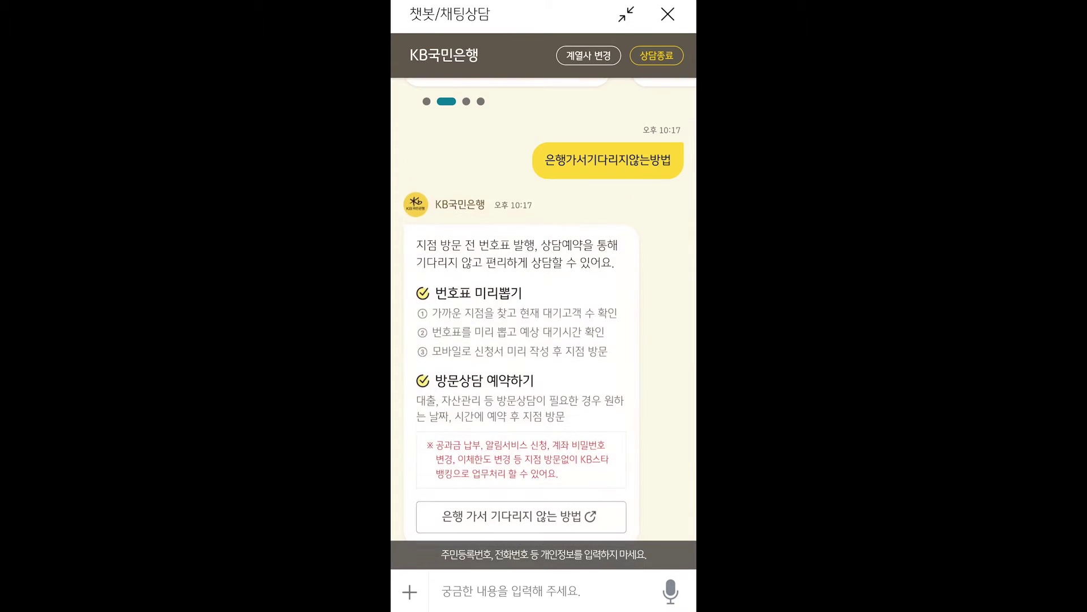
pyautogui.scroll(6, 614, 283)
pyautogui.click(544, 366)
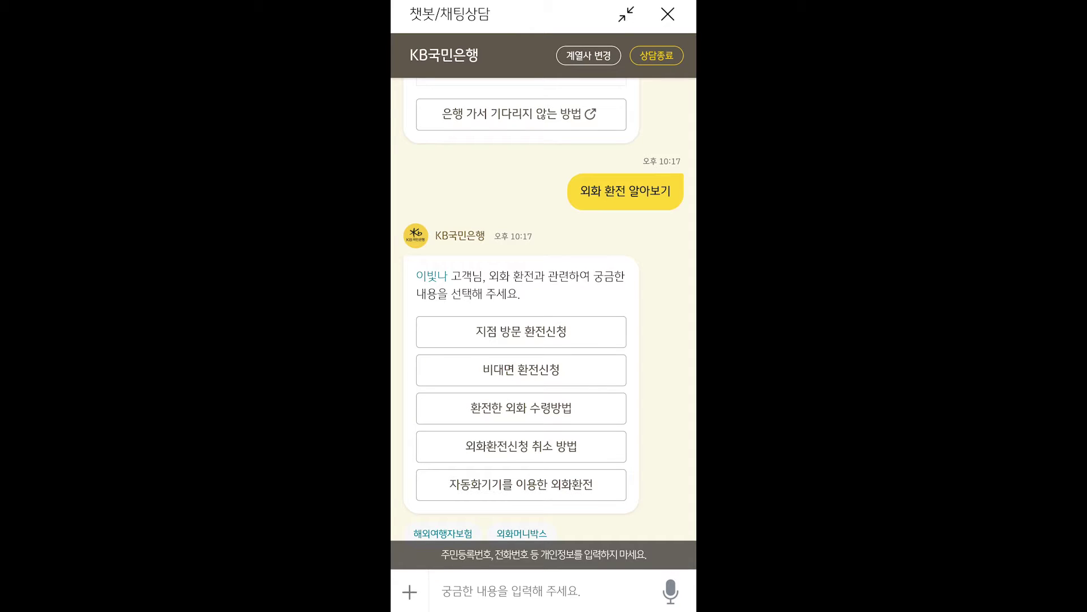
# Ask '캐릭터 이름이 뭐야?' to get the 스타프렌즈 card, then end the consultation.
pyautogui.click(537, 592)
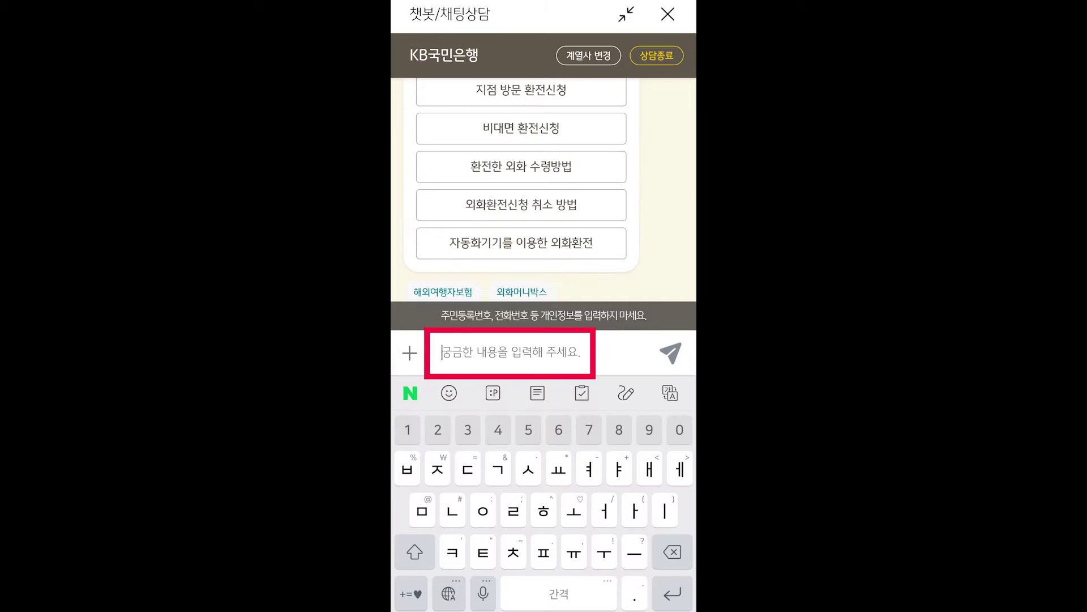
pyautogui.write('캐릭터 이름이 뭐야?')
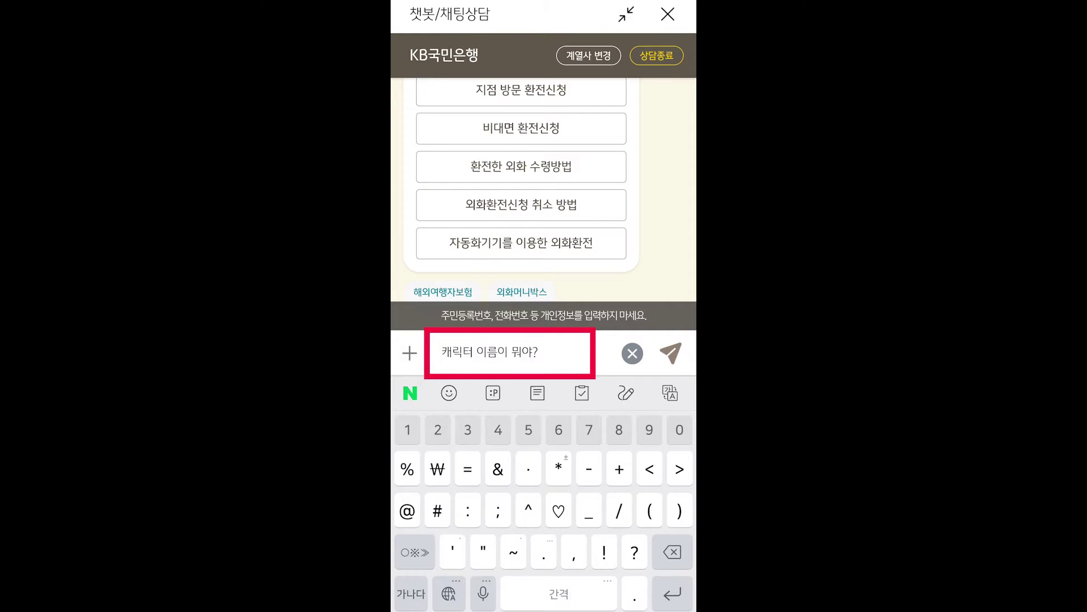
pyautogui.press('Return')
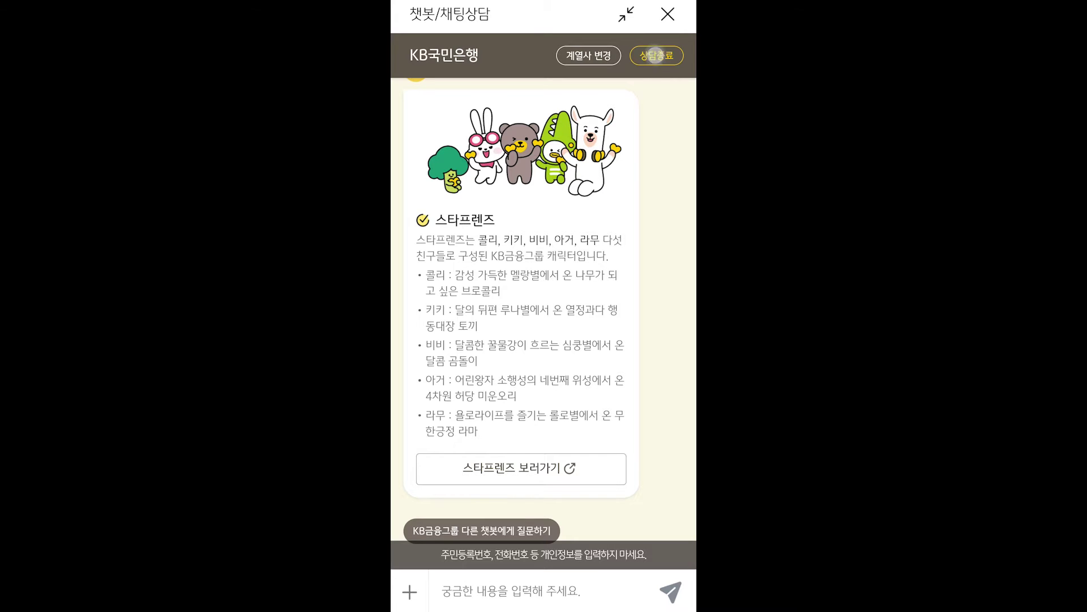
pyautogui.click(655, 54)
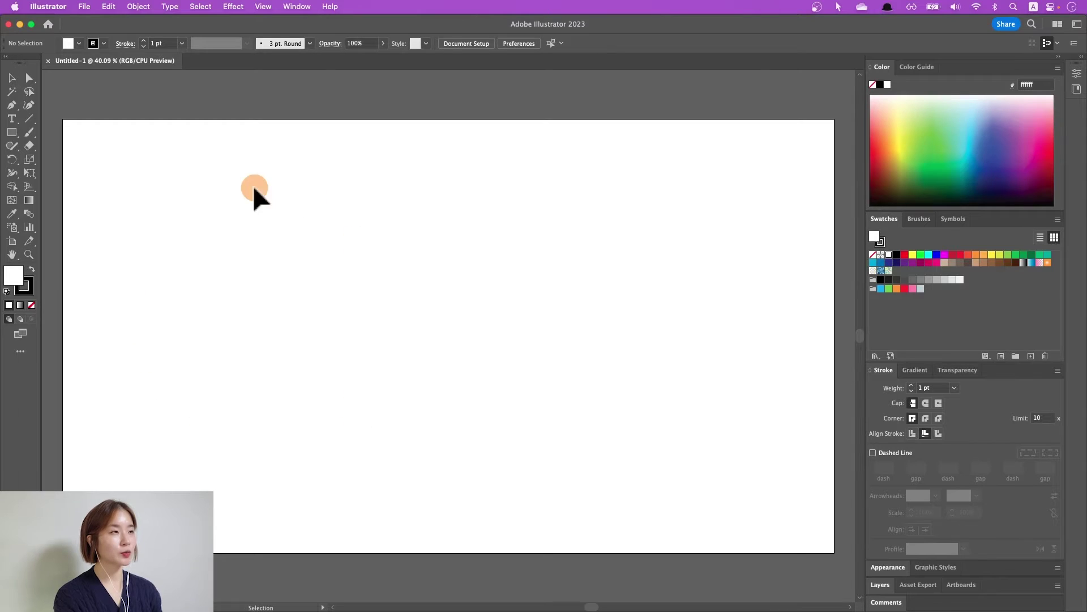
# Place the chatbot screenshot on the artboard and move it up and left.
pyautogui.click(84, 7)
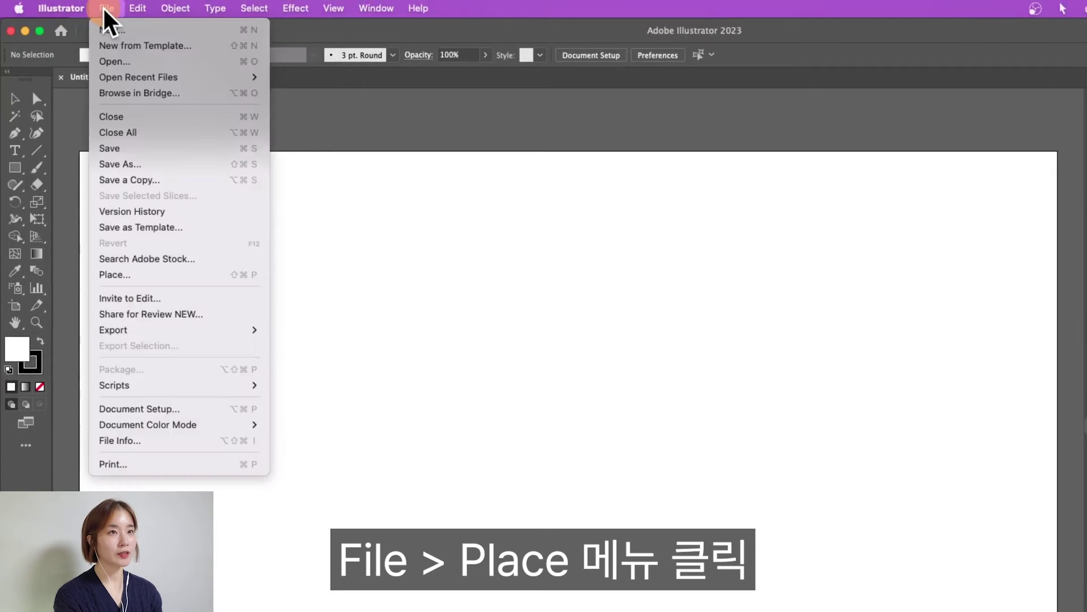
pyautogui.click(108, 11)
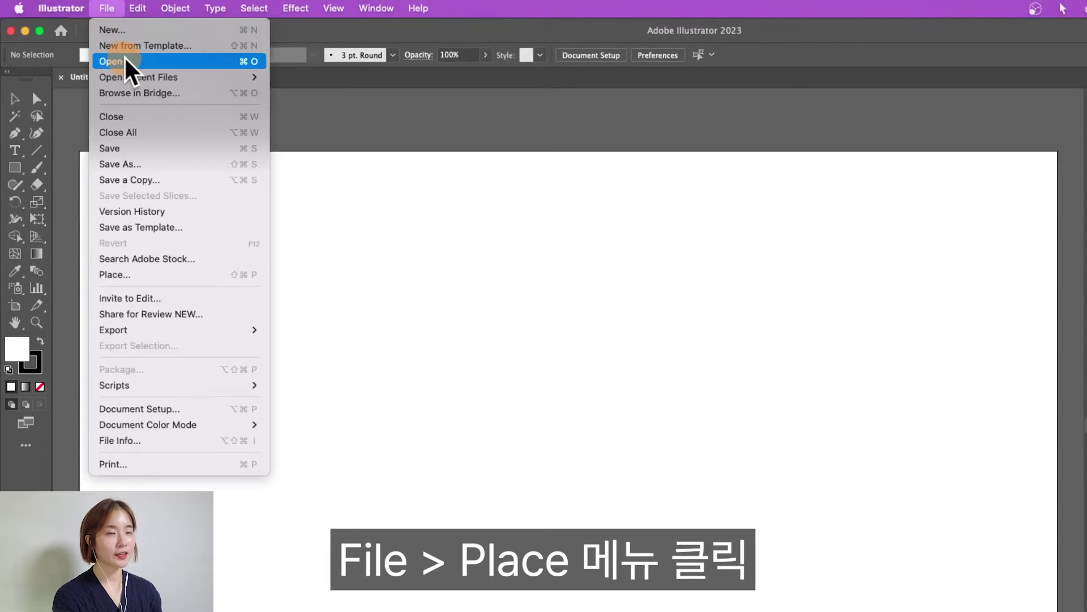
pyautogui.click(154, 274)
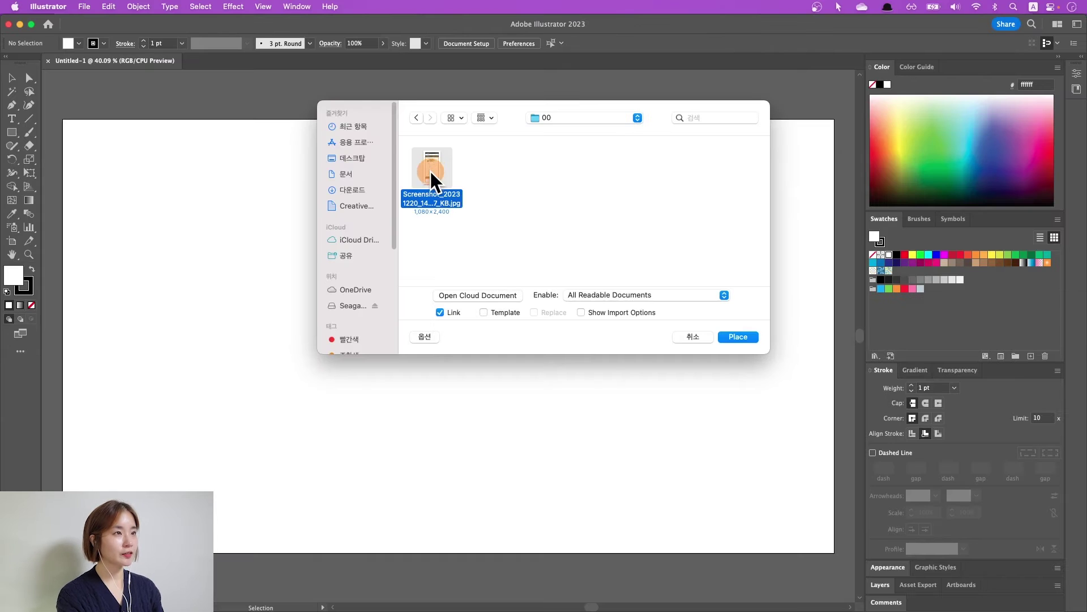
pyautogui.doubleClick(433, 180)
pyautogui.click(203, 154)
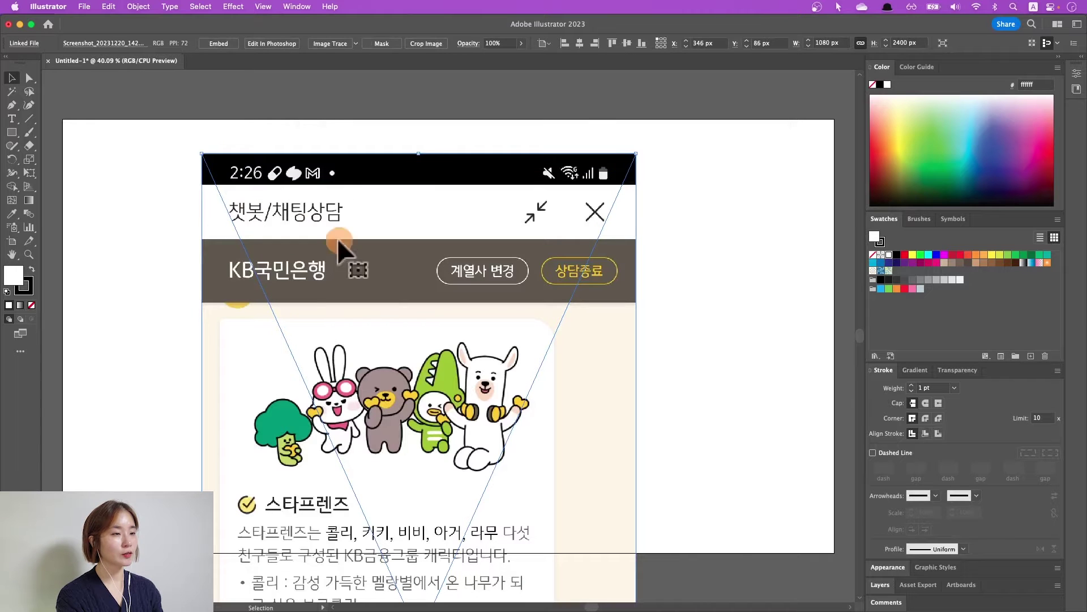
pyautogui.moveTo(426, 375); pyautogui.dragTo(370, 277)
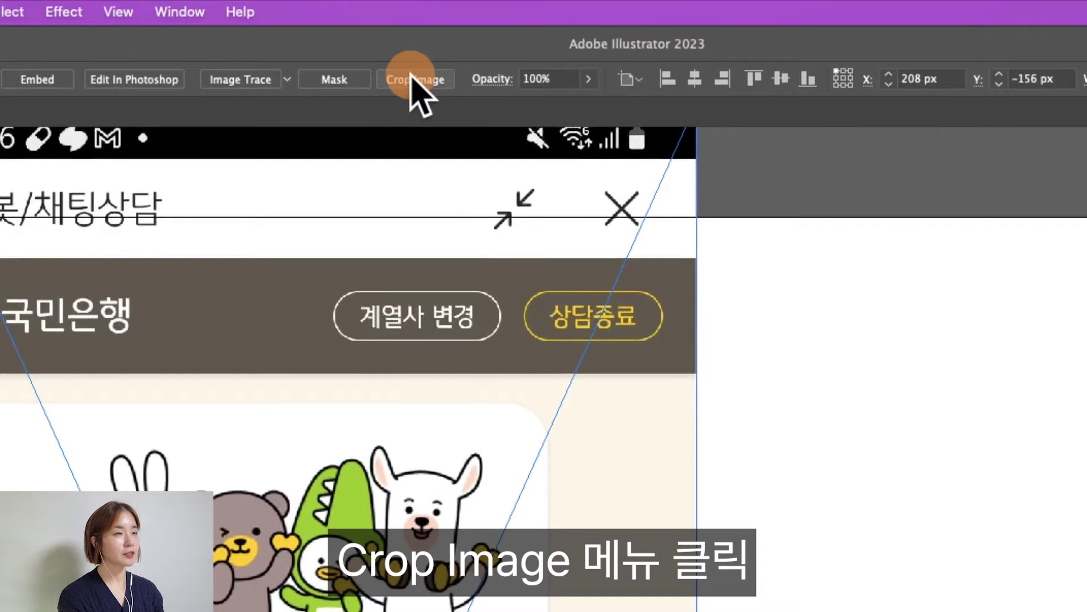
# Embed and crop the screenshot to the five characters, an 800 × 400 px image.
pyautogui.click(412, 77)
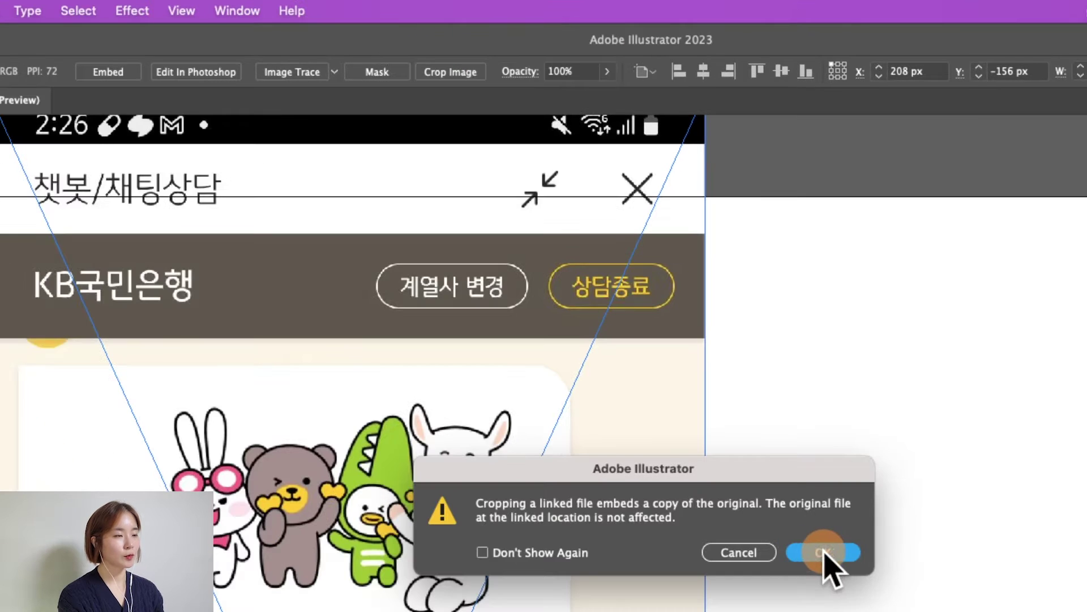
pyautogui.click(821, 552)
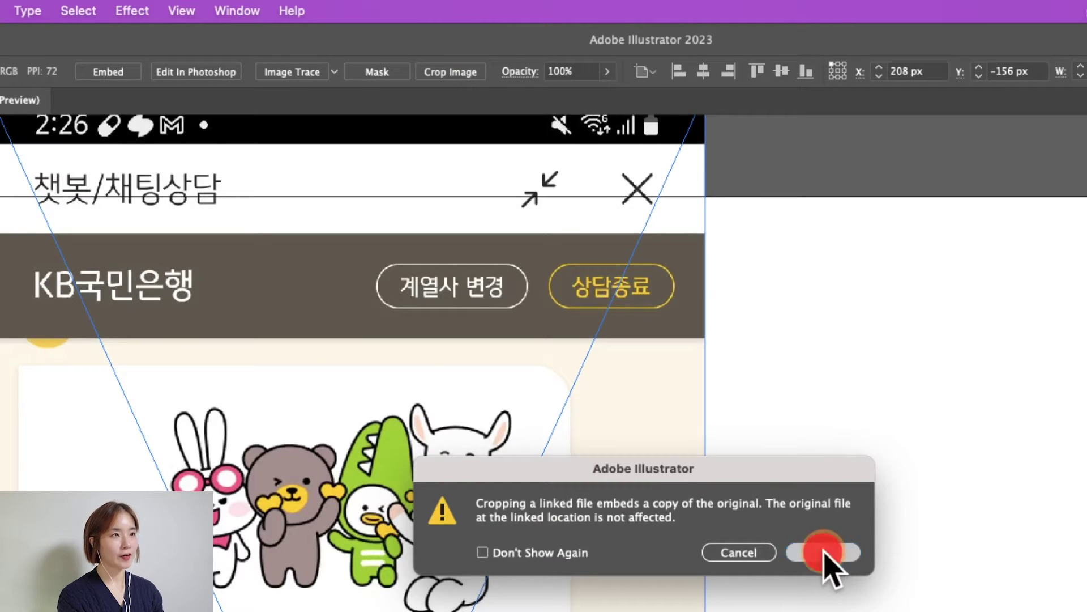
pyautogui.moveTo(335, 262); pyautogui.dragTo(334, 360)
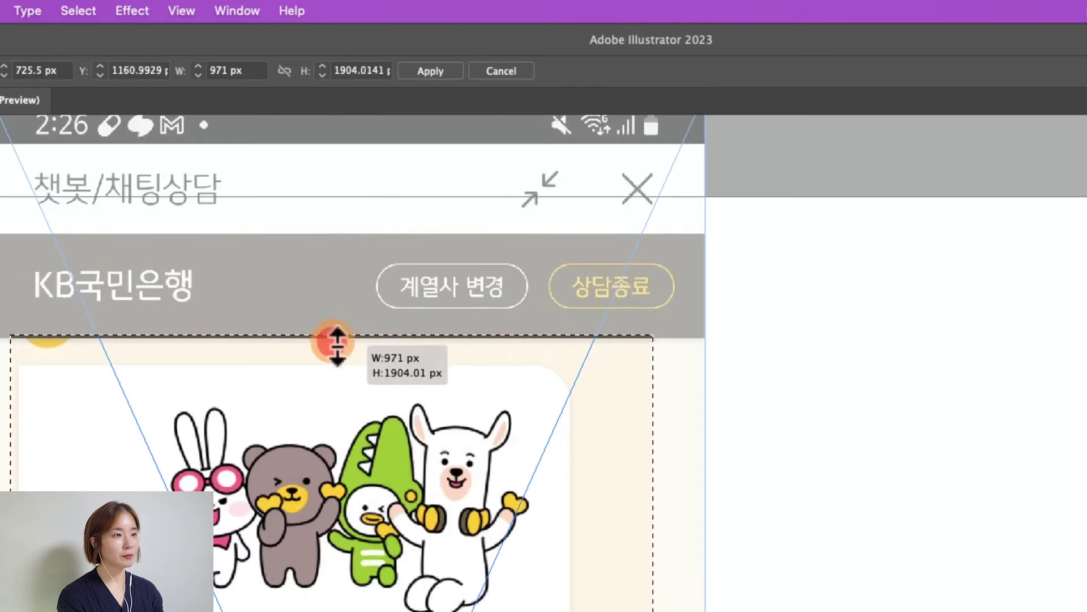
pyautogui.scroll(-10, 345, 340)
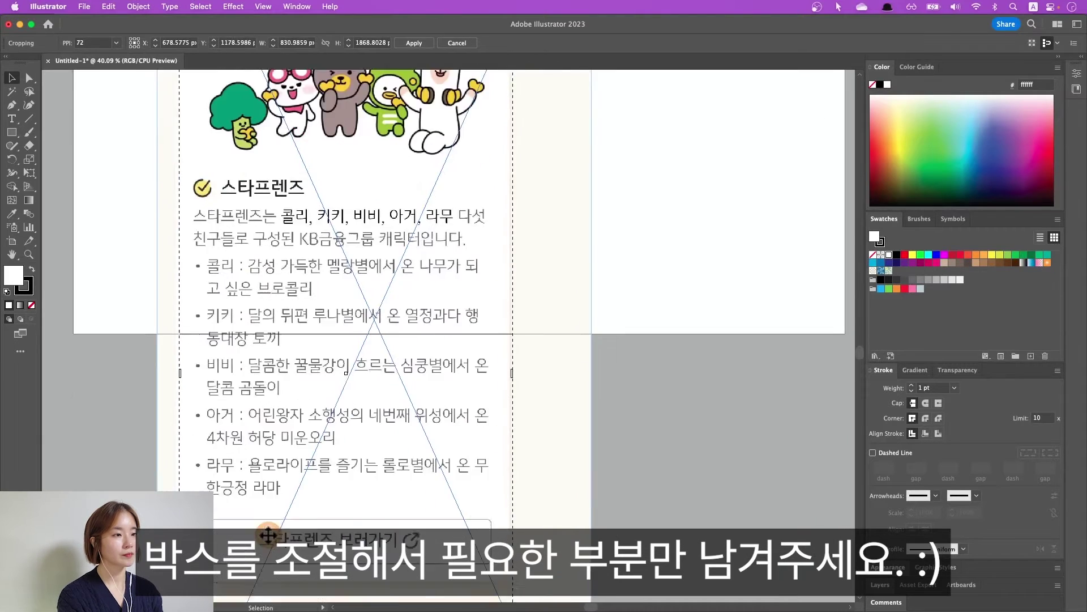
pyautogui.moveTo(328, 146); pyautogui.dragTo(344, 263)
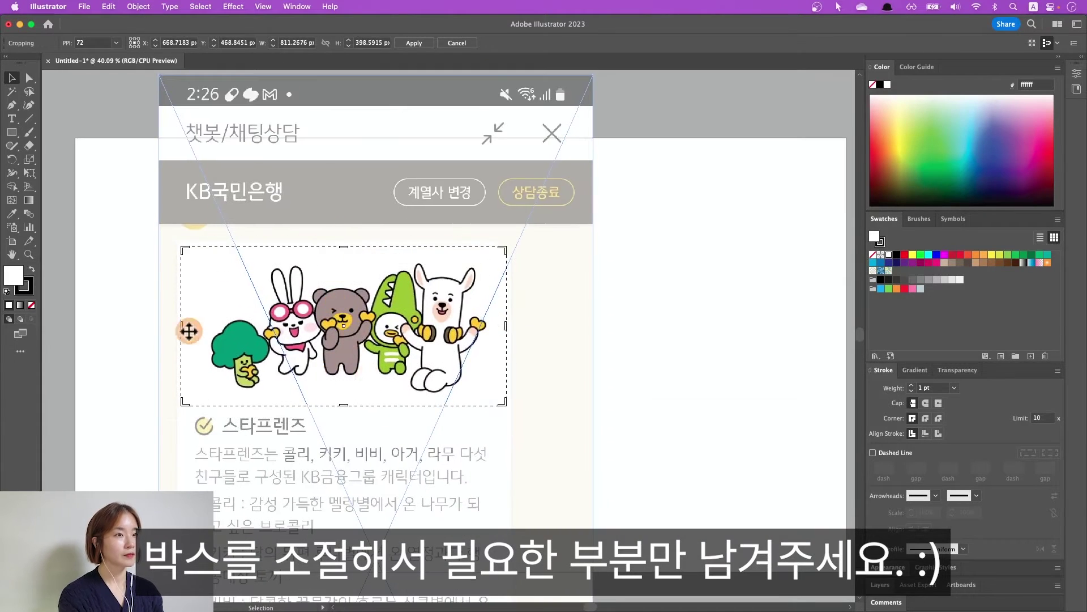
pyautogui.press('Return')
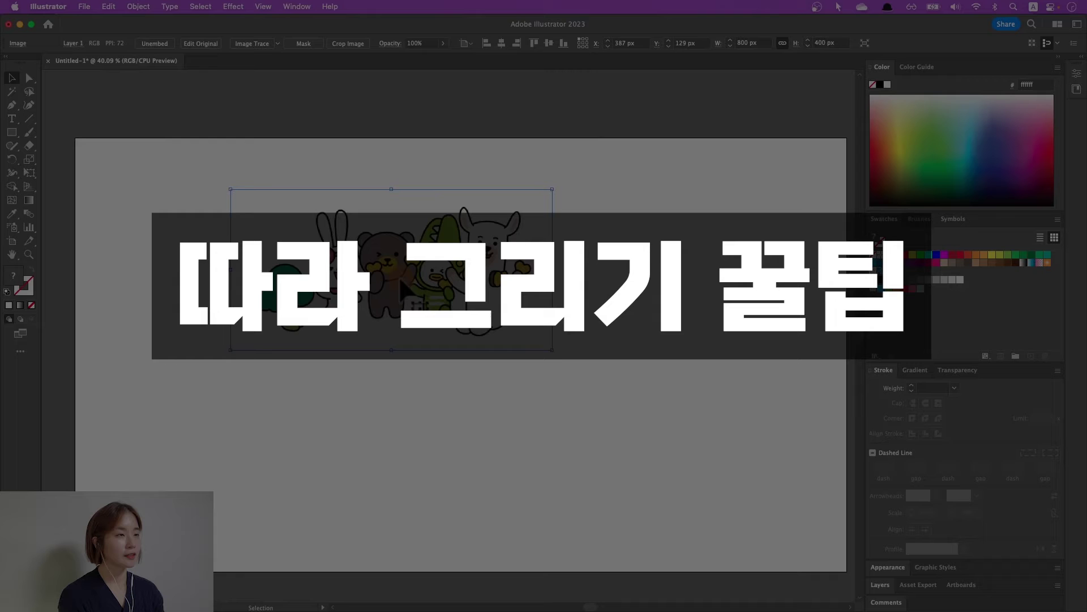
pyautogui.moveTo(403, 289); pyautogui.dragTo(411, 297)
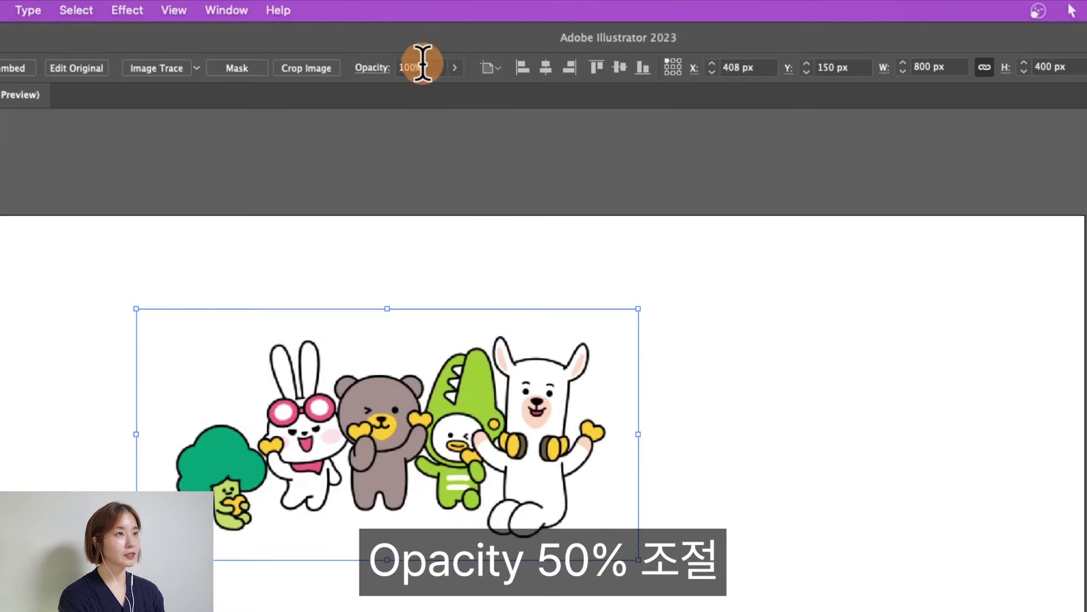
# Set the cropped image's opacity to 50% and reposition it.
pyautogui.click(424, 44)
pyautogui.write('5')
pyautogui.press('Return')
pyautogui.moveTo(377, 403)
pyautogui.mouseDown()
pyautogui.moveTo(419, 403)
pyautogui.moveTo(403, 416)
pyautogui.moveTo(463, 408)
pyautogui.moveTo(471, 424)
pyautogui.mouseUp()
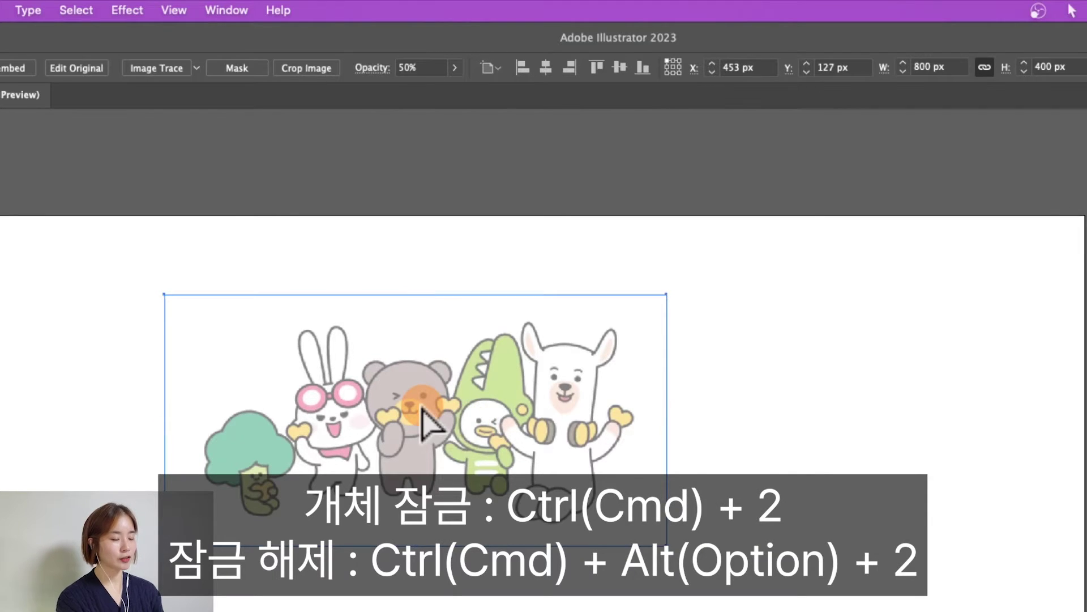
# Lock the image with Ctrl+2 and confirm marquee drags no longer select it.
pyautogui.hotkey('ctrl', '2')
pyautogui.moveTo(334, 306)
pyautogui.mouseDown()
pyautogui.moveTo(518, 436)
pyautogui.moveTo(538, 328)
pyautogui.mouseUp()
pyautogui.moveTo(473, 363); pyautogui.dragTo(497, 327)
pyautogui.moveTo(430, 376); pyautogui.dragTo(513, 461)
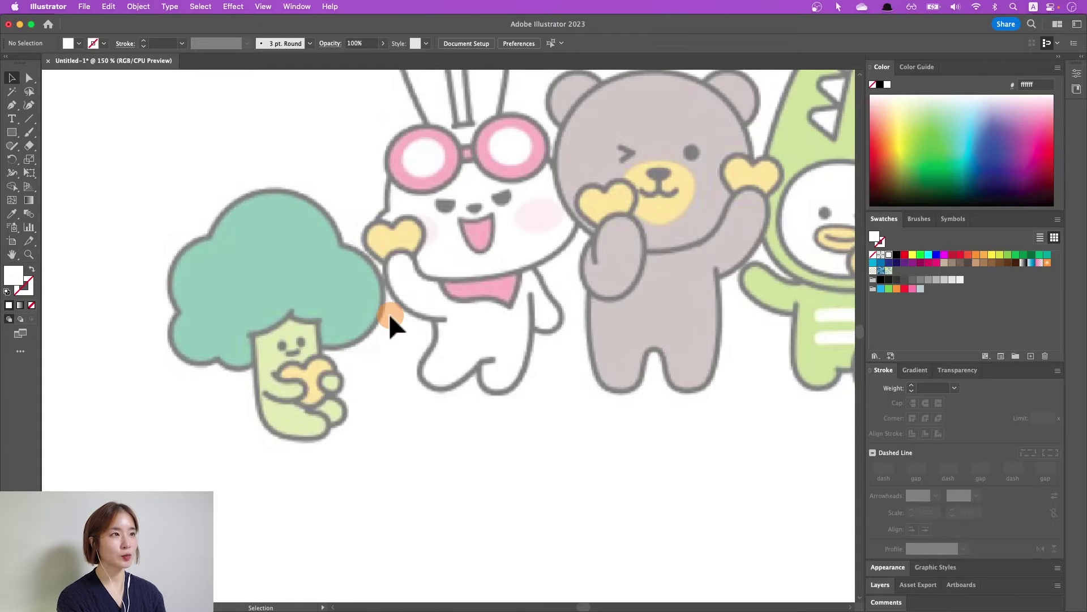
# Zoom in and pen-draw an open outline around the broccoli head.
pyautogui.press('super+equal')
pyautogui.hscroll(-3, 91, 271)
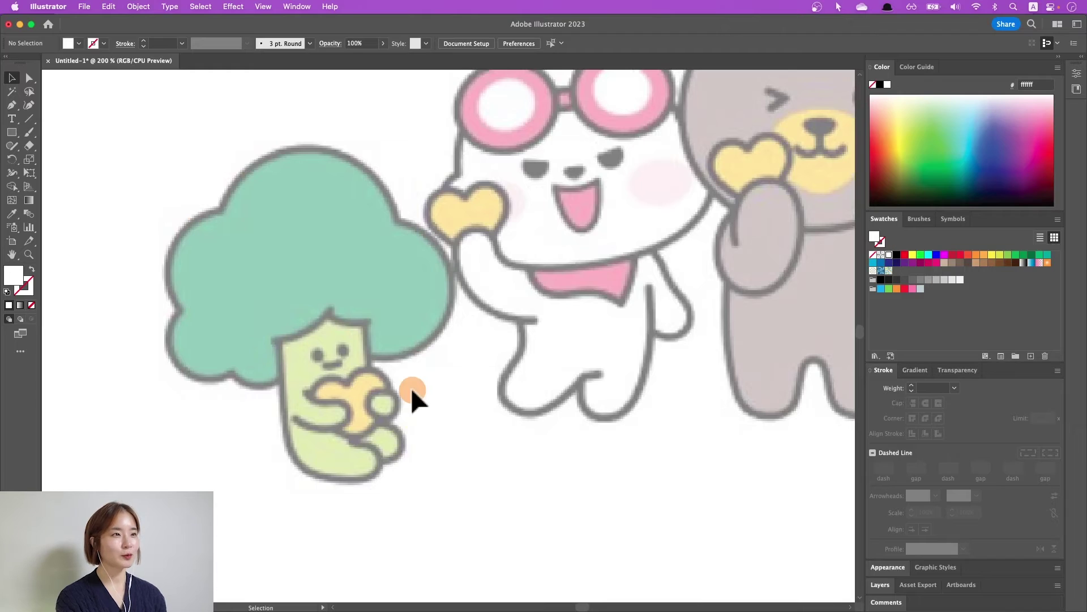
pyautogui.click(11, 105)
pyautogui.click(218, 211)
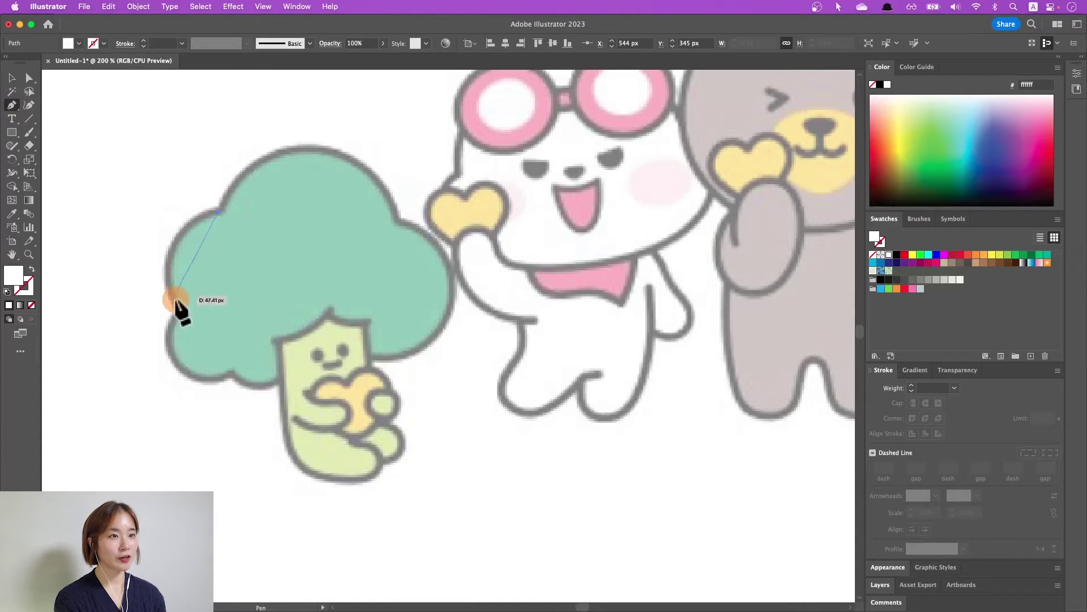
pyautogui.moveTo(183, 307); pyautogui.dragTo(212, 360)
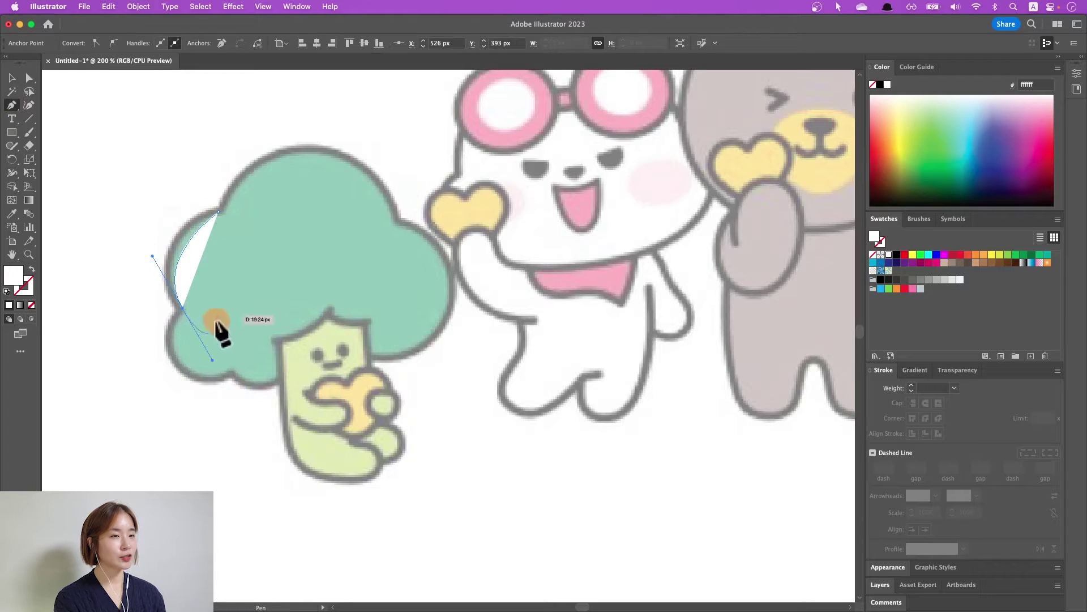
pyautogui.moveTo(326, 363); pyautogui.dragTo(411, 315)
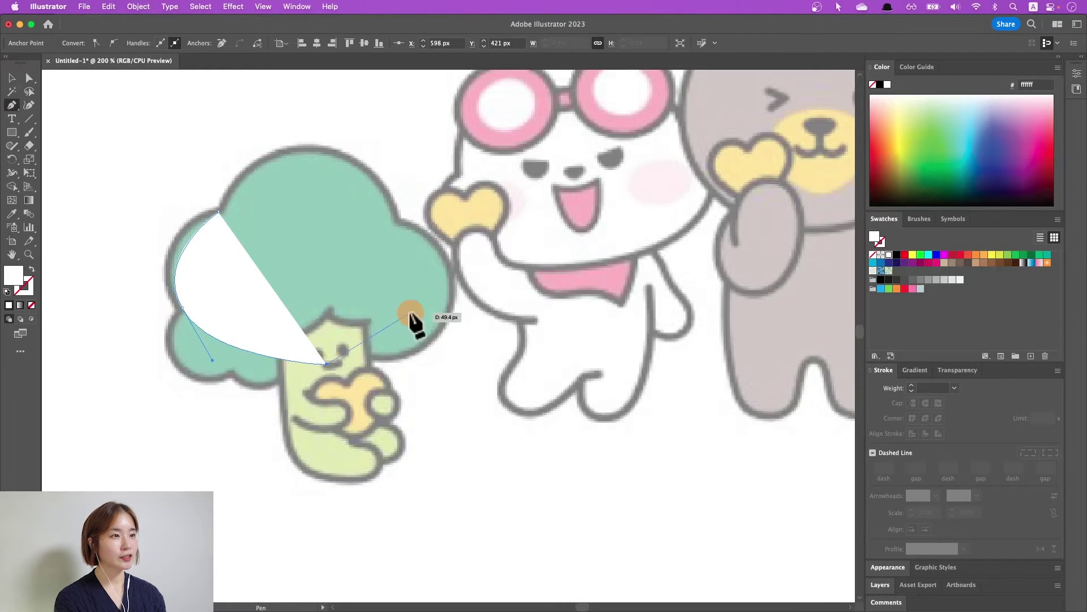
pyautogui.click(411, 312)
pyautogui.click(320, 212)
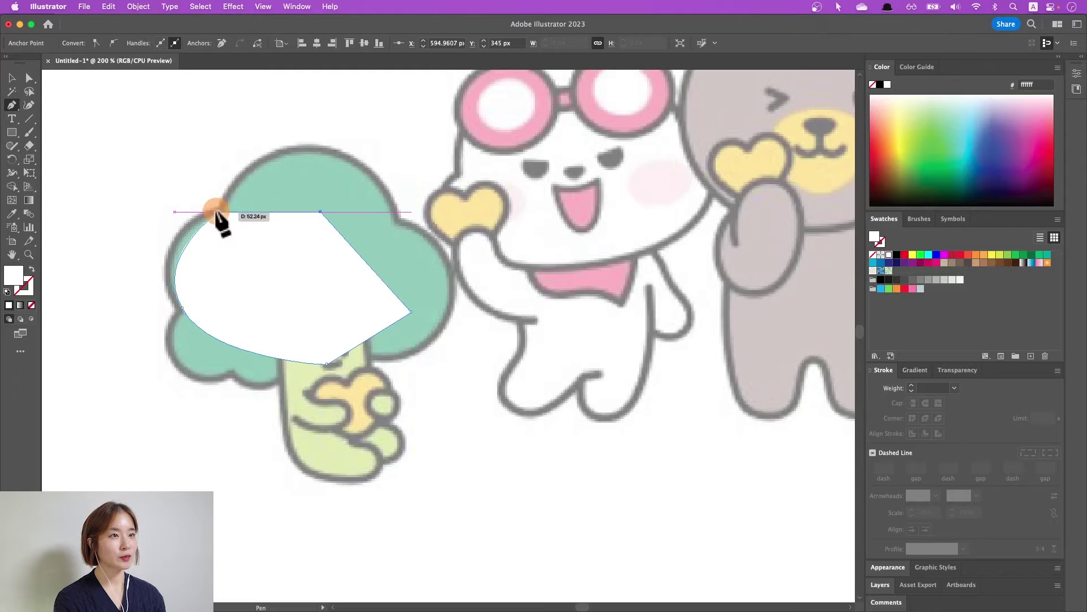
pyautogui.press('Escape')
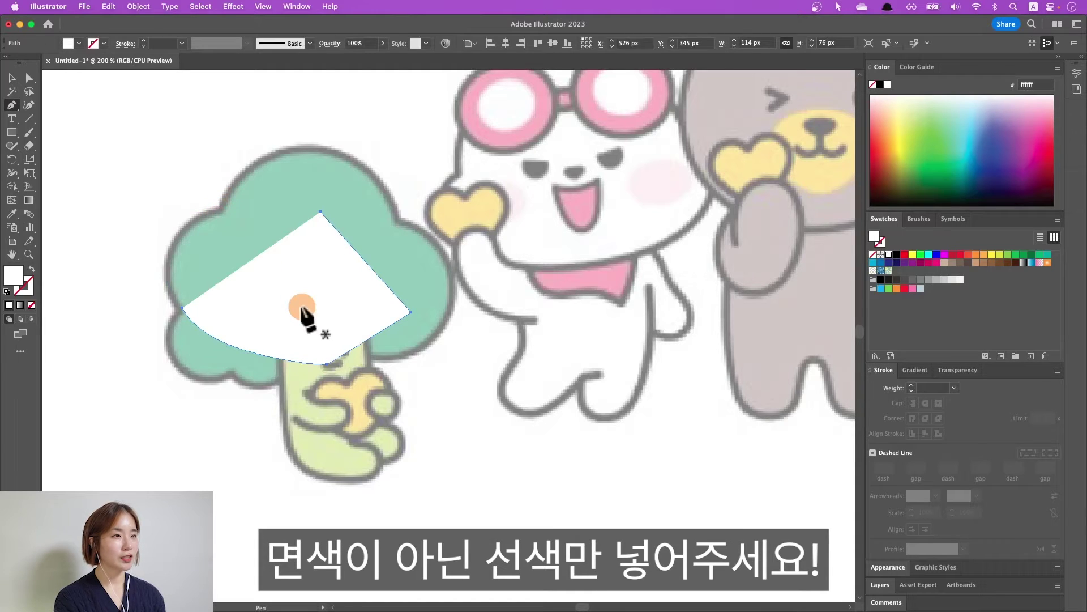
# Give the path no fill, a bright green stroke and a lower stroke weight.
pyautogui.hotkey('shift', 'x')
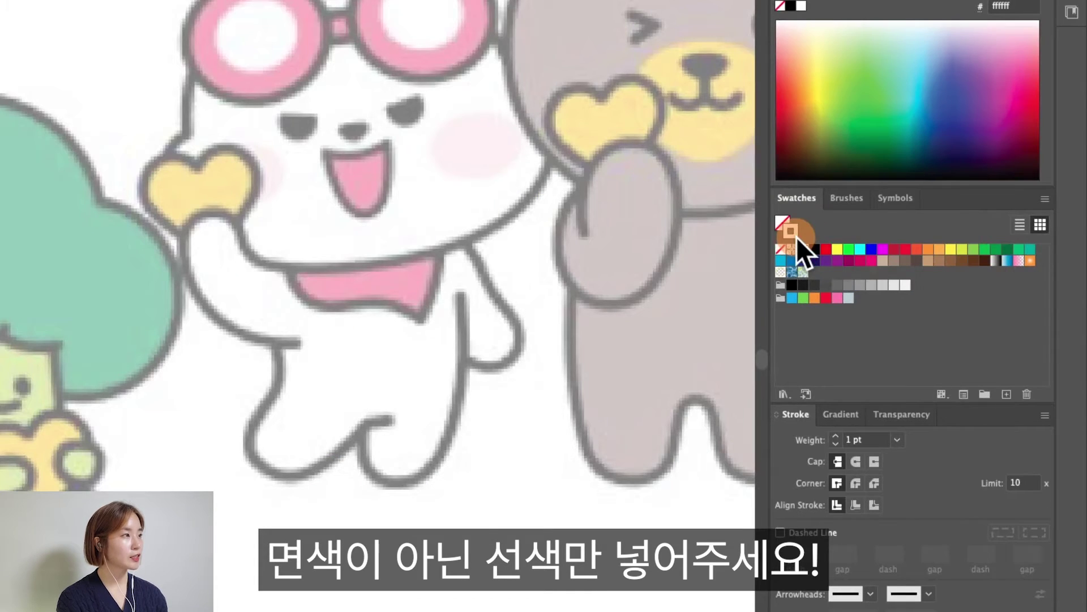
pyautogui.click(837, 250)
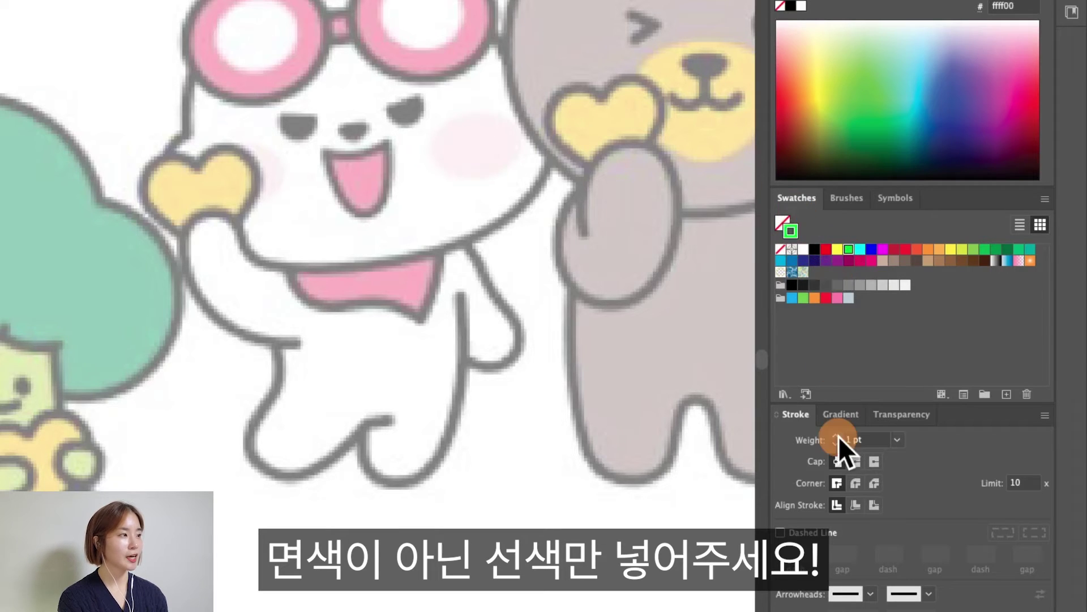
pyautogui.click(836, 443)
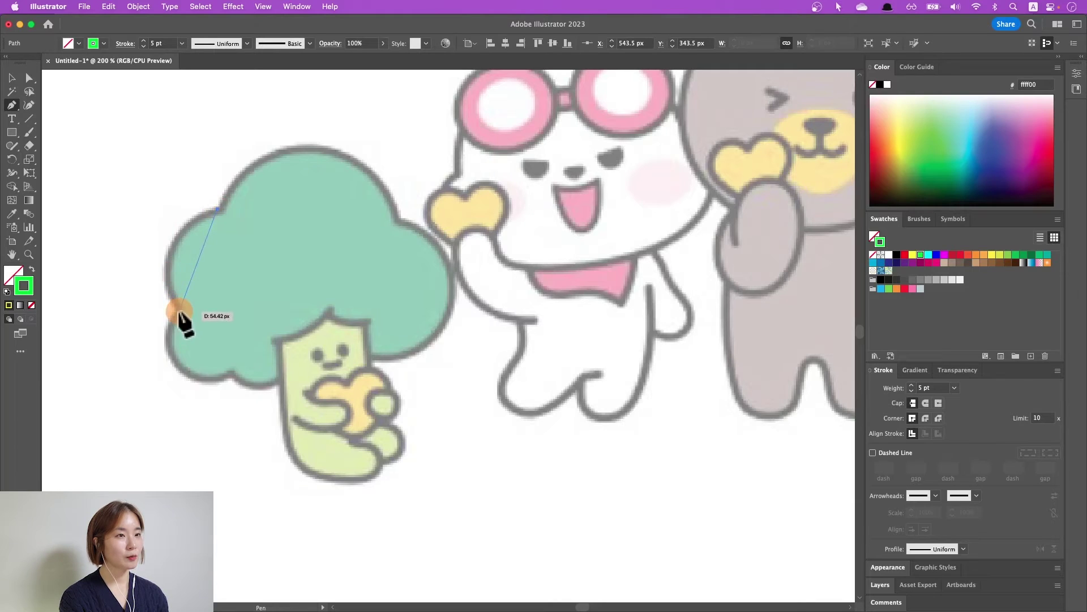
# Trace a closed outline around the broccoli head with the Pen tool.
pyautogui.moveTo(179, 312); pyautogui.dragTo(223, 385)
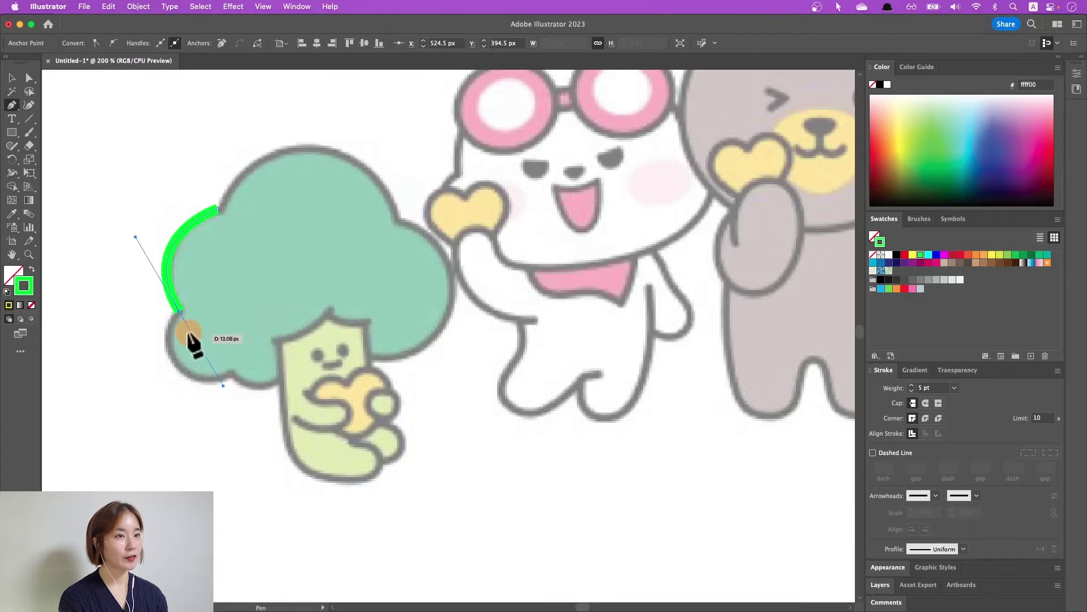
pyautogui.moveTo(179, 312)
pyautogui.mouseDown()
pyautogui.moveTo(181, 368)
pyautogui.moveTo(267, 389)
pyautogui.moveTo(315, 346)
pyautogui.moveTo(315, 330)
pyautogui.mouseUp()
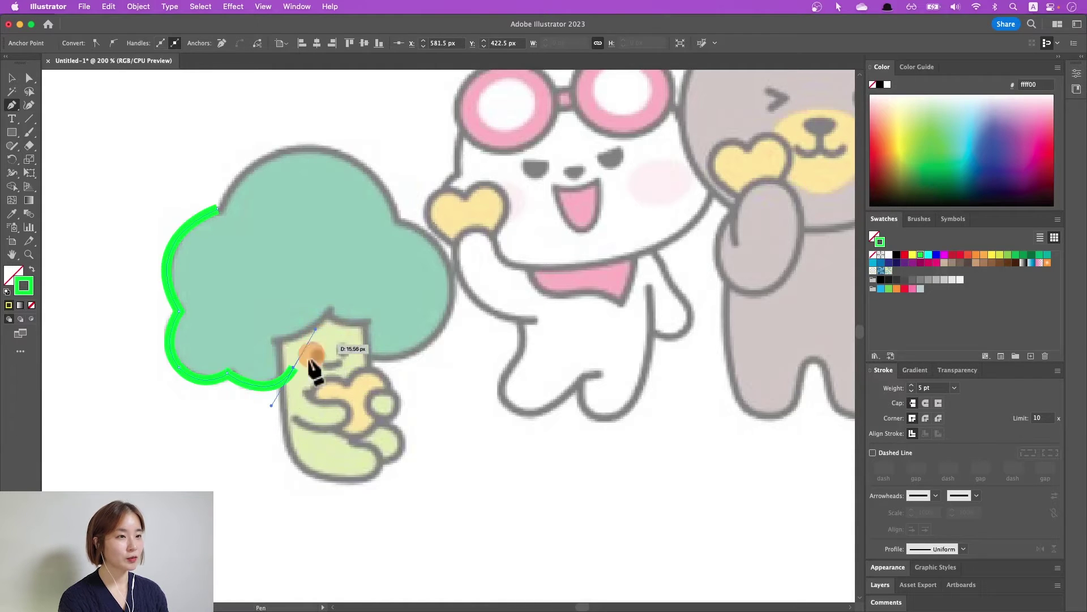
pyautogui.click(293, 368)
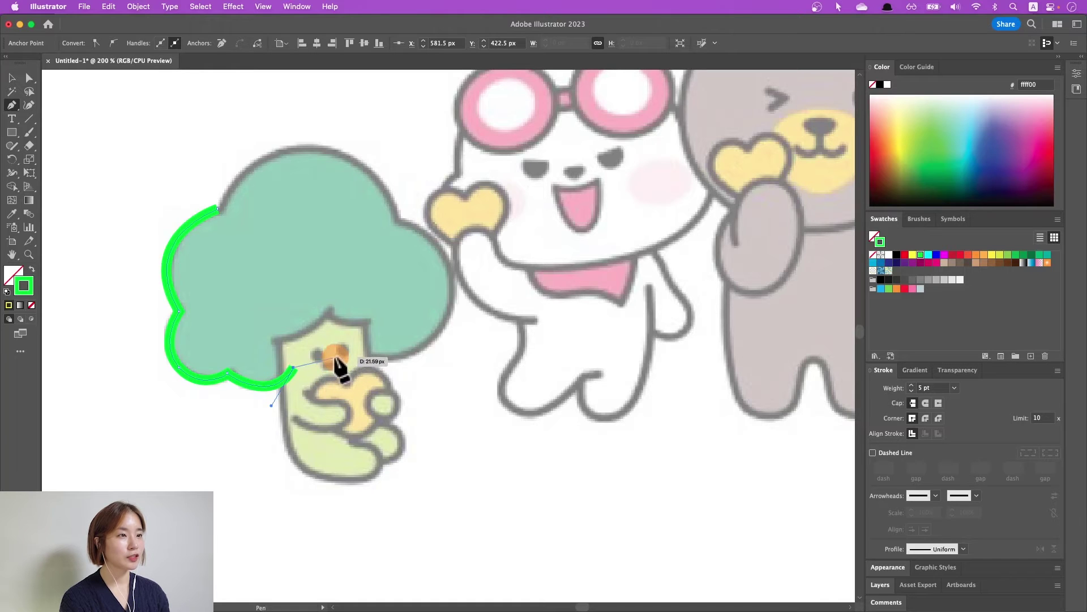
pyautogui.moveTo(337, 356); pyautogui.dragTo(351, 332)
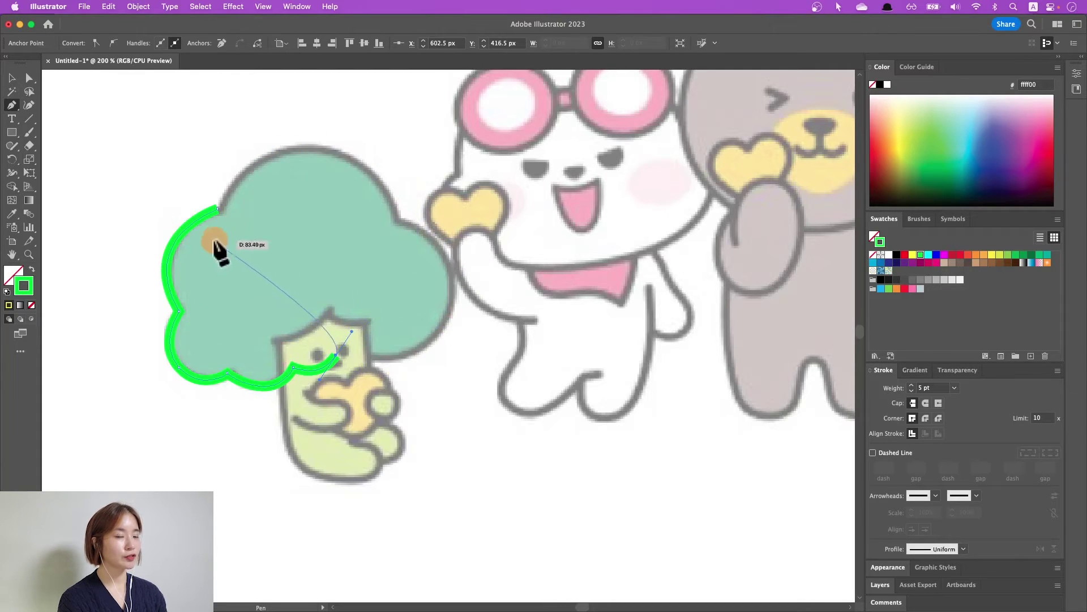
pyautogui.moveTo(429, 343); pyautogui.dragTo(456, 311)
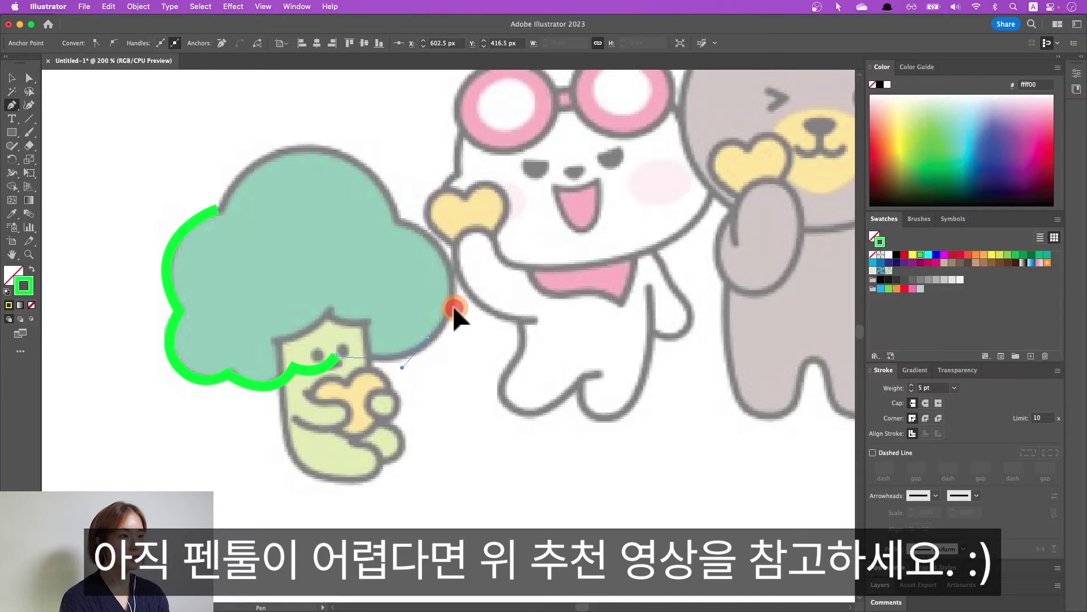
pyautogui.moveTo(409, 224); pyautogui.dragTo(389, 216)
pyautogui.moveTo(314, 148); pyautogui.dragTo(245, 140)
pyautogui.moveTo(218, 209); pyautogui.dragTo(136, 236)
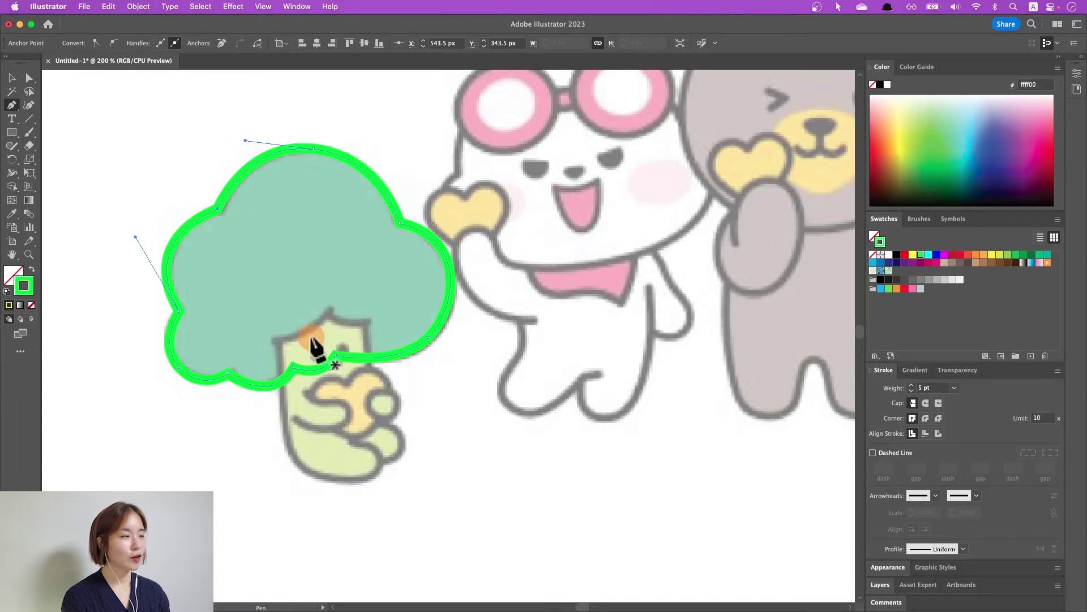
# Trace a closed outline around the stalk body down to its base.
pyautogui.moveTo(313, 327); pyautogui.dragTo(283, 344)
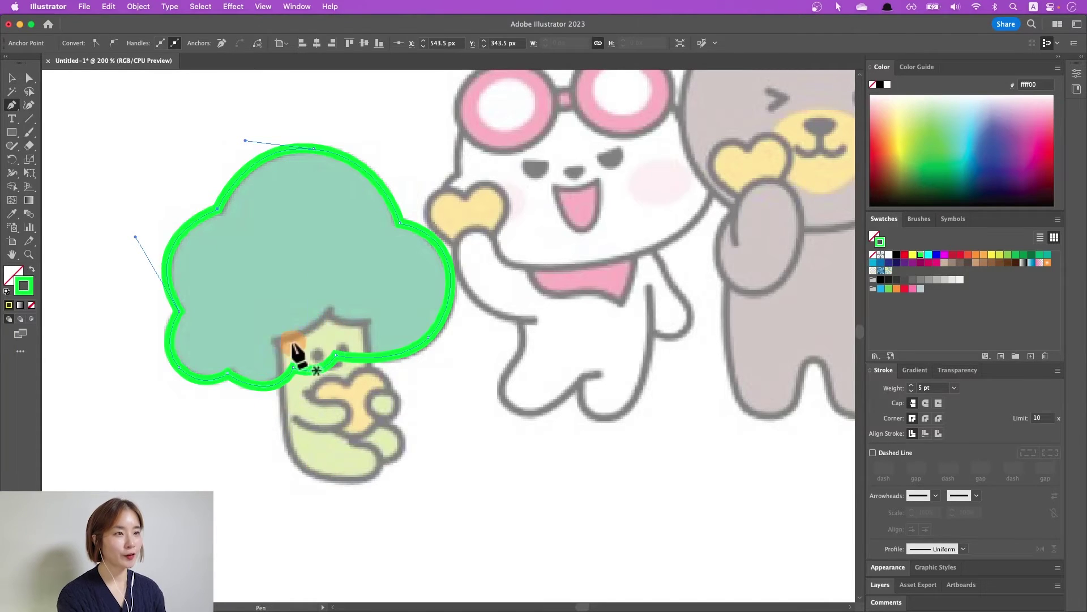
pyautogui.moveTo(272, 340); pyautogui.dragTo(281, 343)
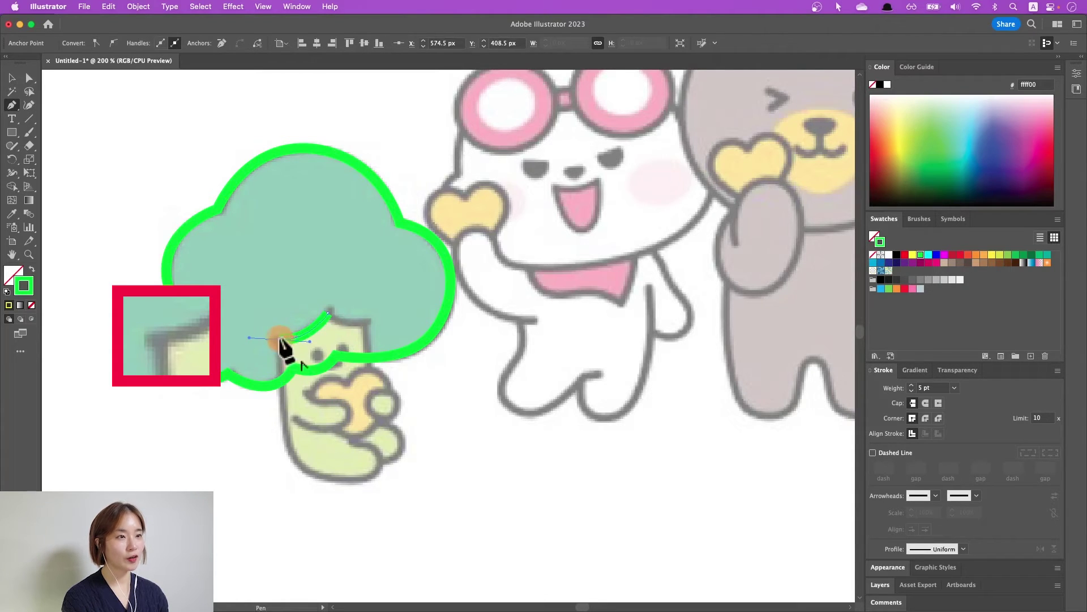
pyautogui.moveTo(281, 346); pyautogui.dragTo(293, 464)
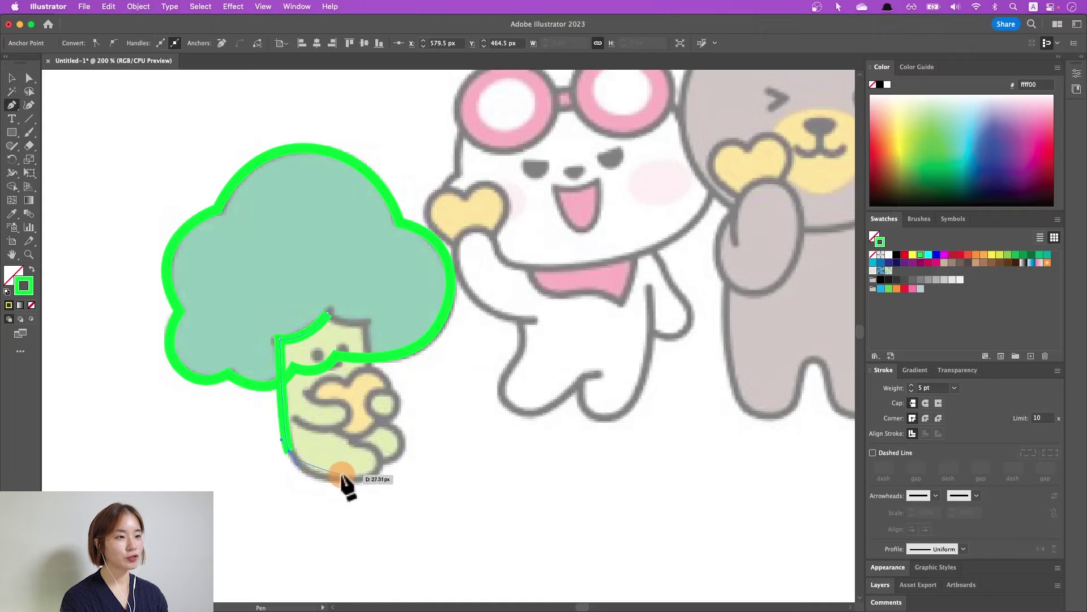
pyautogui.moveTo(361, 482)
pyautogui.mouseDown()
pyautogui.moveTo(385, 470)
pyautogui.moveTo(382, 456)
pyautogui.moveTo(358, 450)
pyautogui.moveTo(380, 463)
pyautogui.moveTo(404, 447)
pyautogui.mouseUp()
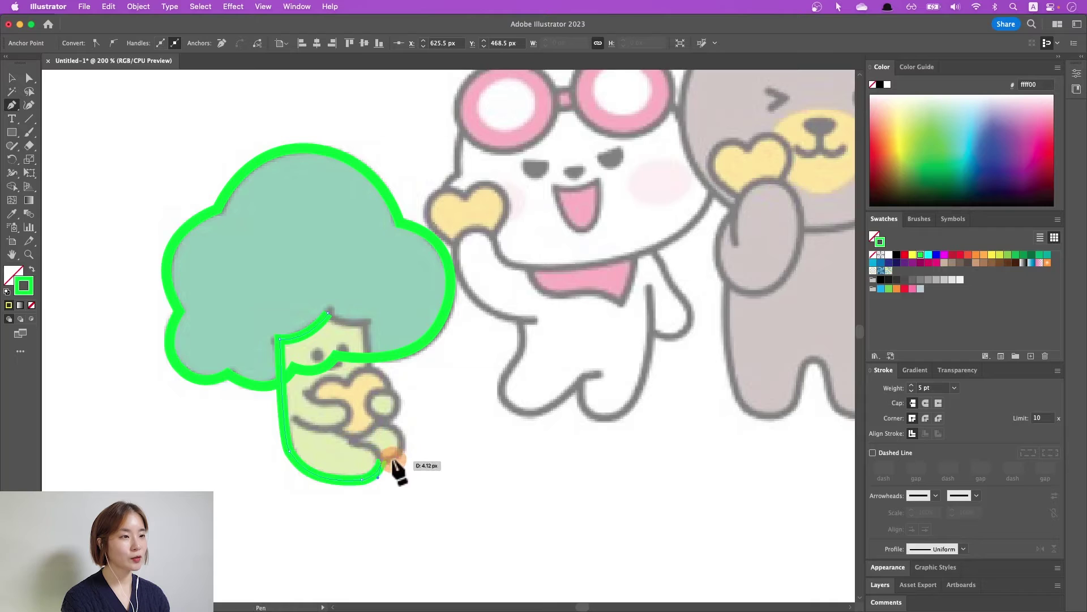
pyautogui.moveTo(402, 448); pyautogui.dragTo(373, 425)
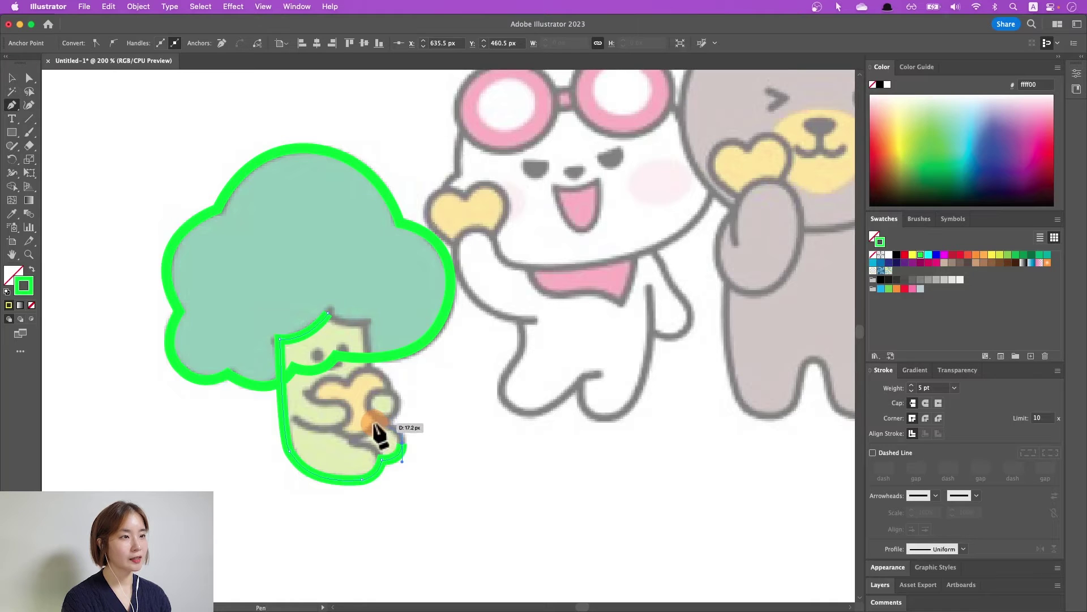
pyautogui.moveTo(366, 329)
pyautogui.mouseDown()
pyautogui.moveTo(367, 242)
pyautogui.moveTo(364, 335)
pyautogui.moveTo(322, 301)
pyautogui.mouseUp()
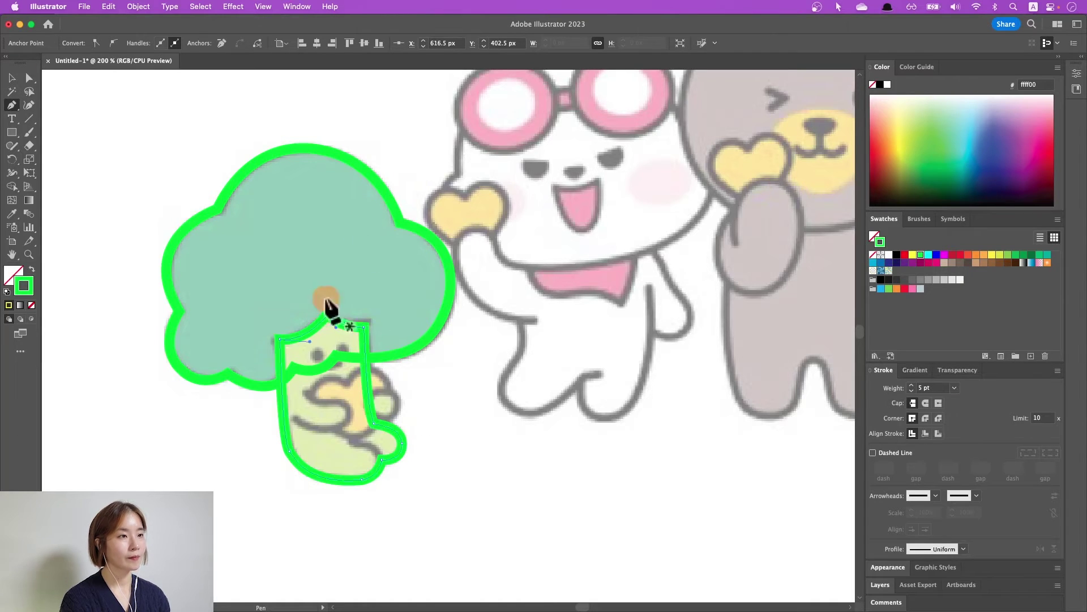
pyautogui.click(280, 339)
# Draw the open S-shaped arm curve and marquee-select all traced paths.
pyautogui.moveTo(293, 419); pyautogui.dragTo(346, 424)
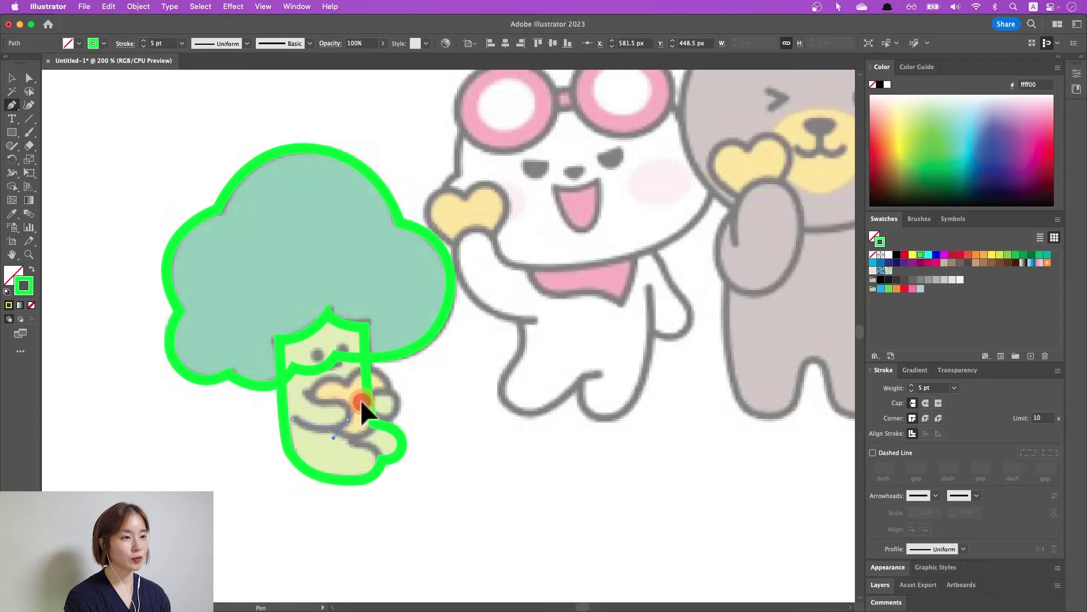
pyautogui.moveTo(338, 420)
pyautogui.mouseDown()
pyautogui.moveTo(342, 403)
pyautogui.moveTo(354, 419)
pyautogui.mouseUp()
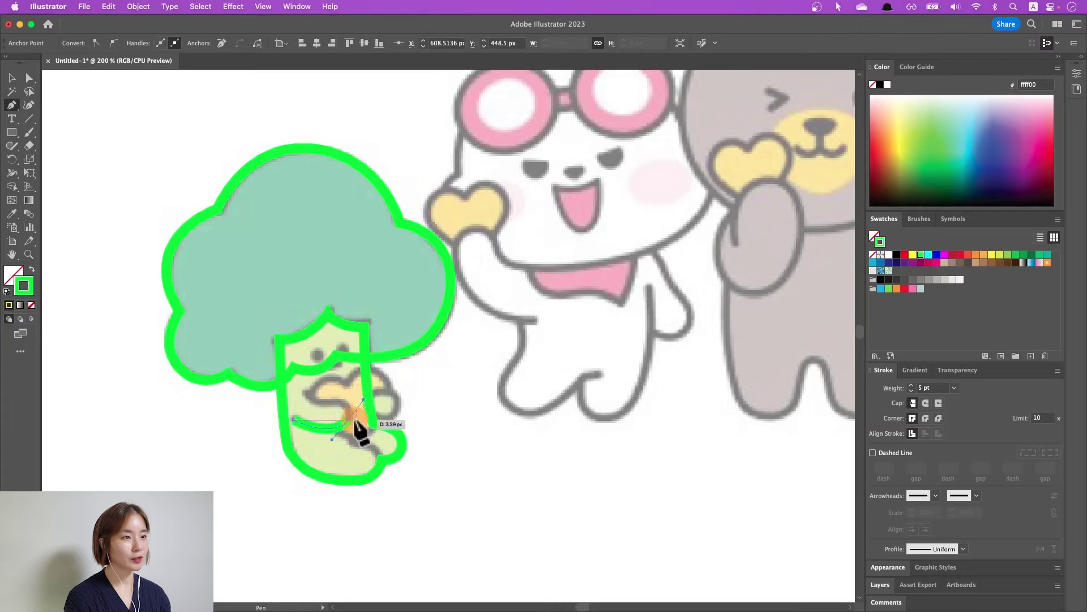
pyautogui.moveTo(306, 392); pyautogui.dragTo(342, 381)
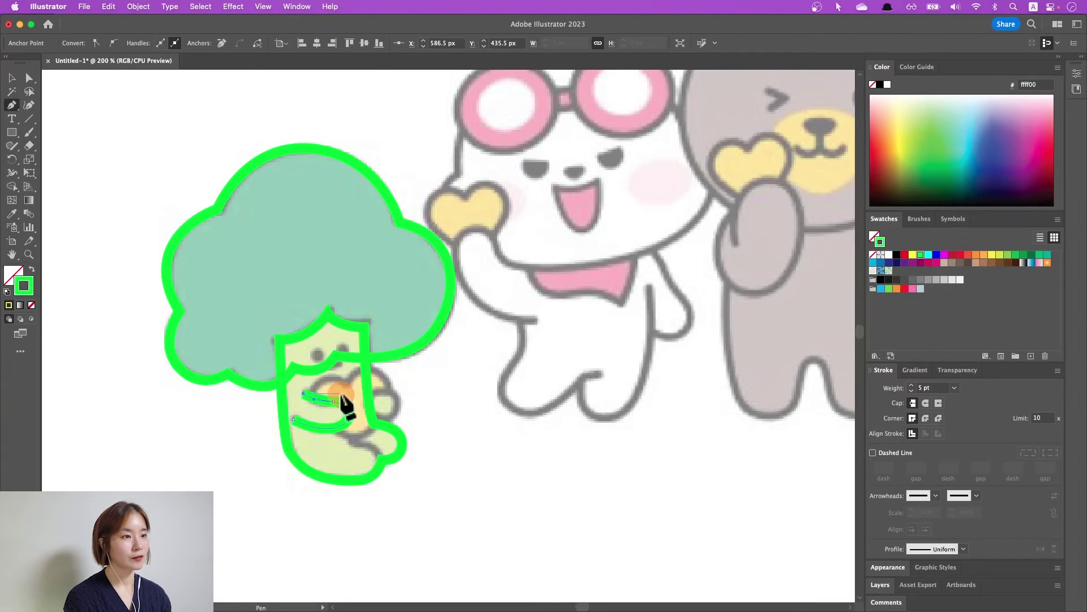
pyautogui.press('Return')
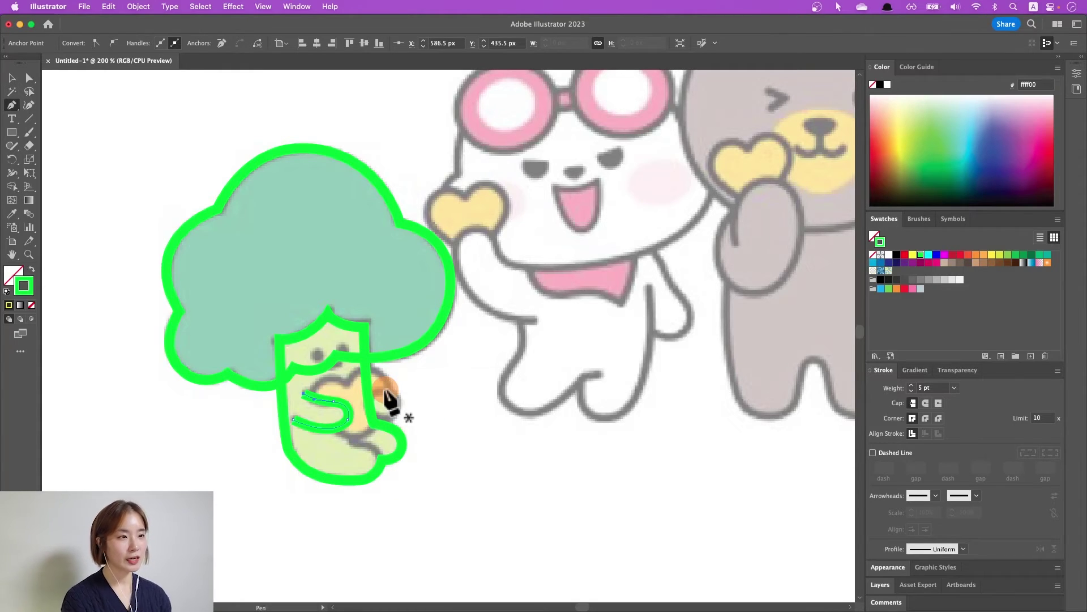
pyautogui.click(12, 78)
pyautogui.moveTo(192, 200)
pyautogui.mouseDown()
pyautogui.moveTo(346, 346)
pyautogui.moveTo(477, 511)
pyautogui.mouseUp()
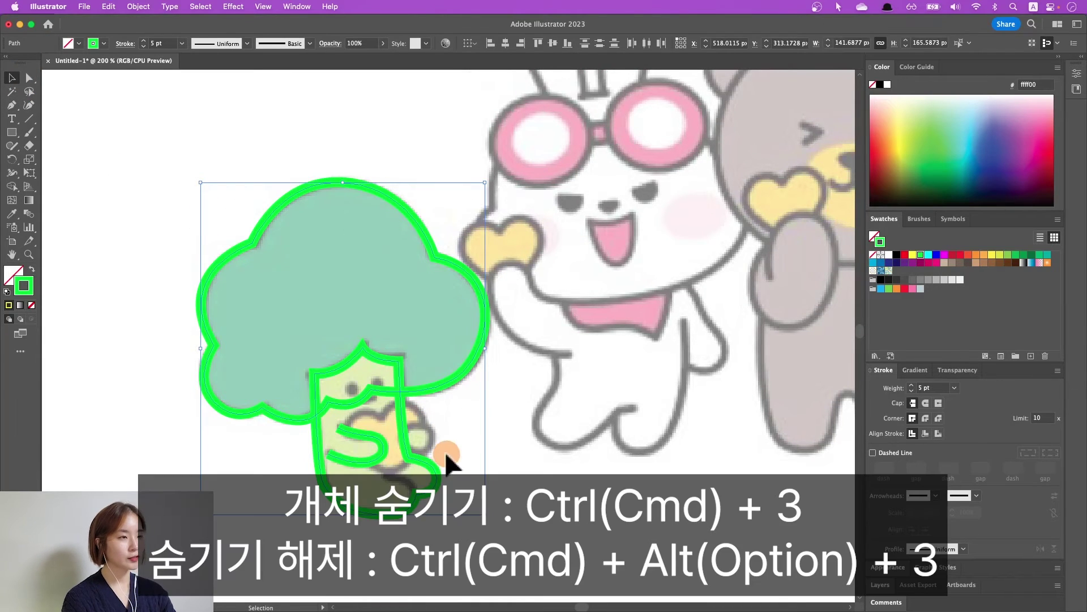
# Hide the traced outlines and pen-trace a closed heart around the broccoli's hand.
pyautogui.press('super+3')
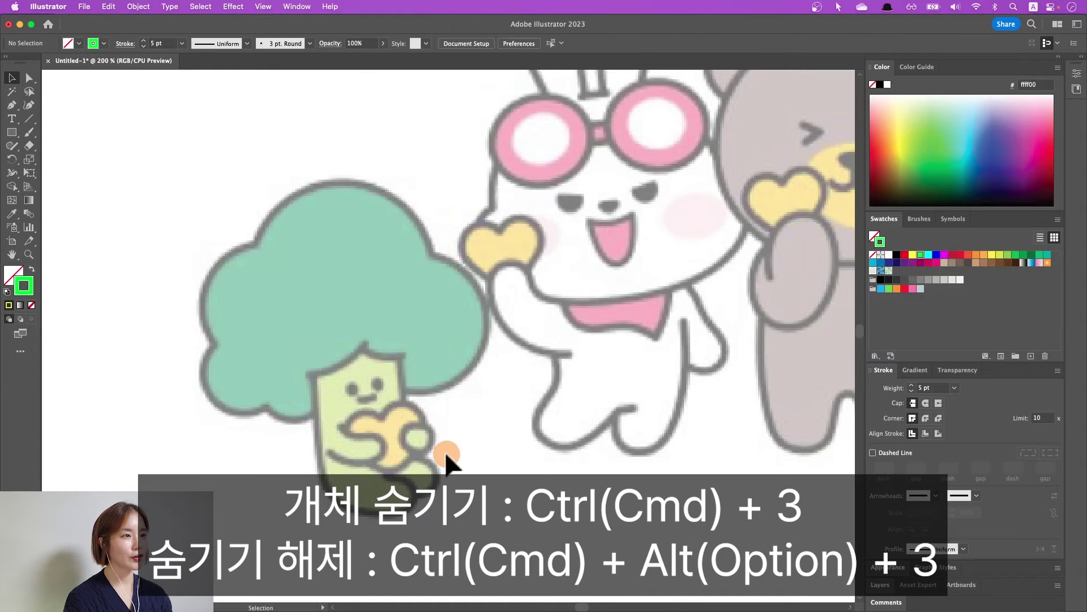
pyautogui.click(12, 105)
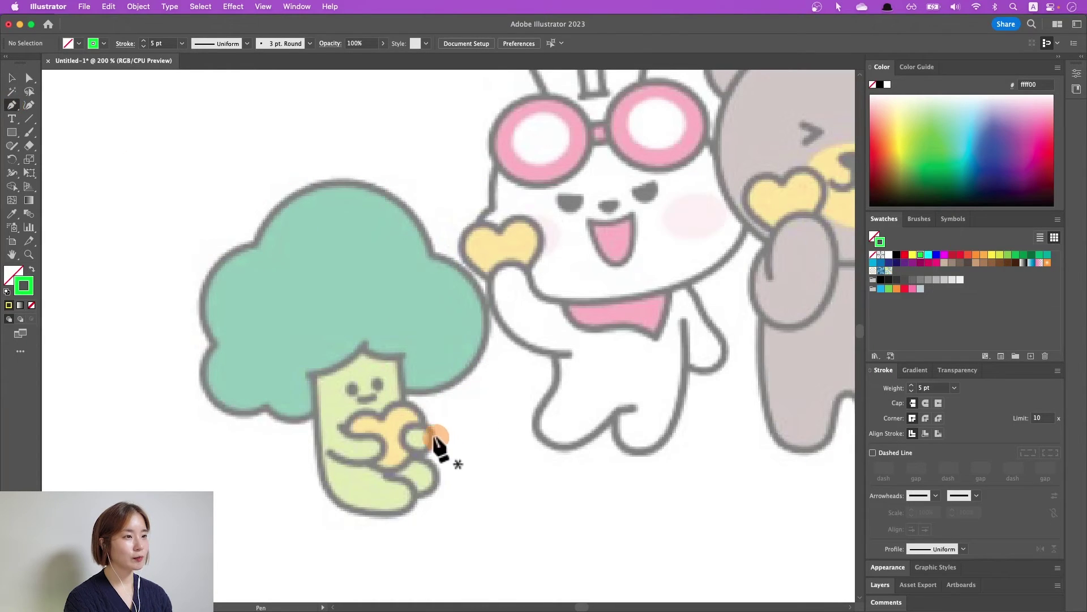
pyautogui.moveTo(363, 417)
pyautogui.mouseDown()
pyautogui.moveTo(350, 424)
pyautogui.moveTo(344, 450)
pyautogui.moveTo(453, 426)
pyautogui.moveTo(390, 394)
pyautogui.moveTo(376, 432)
pyautogui.mouseUp()
pyautogui.click(345, 433)
pyautogui.press('a')
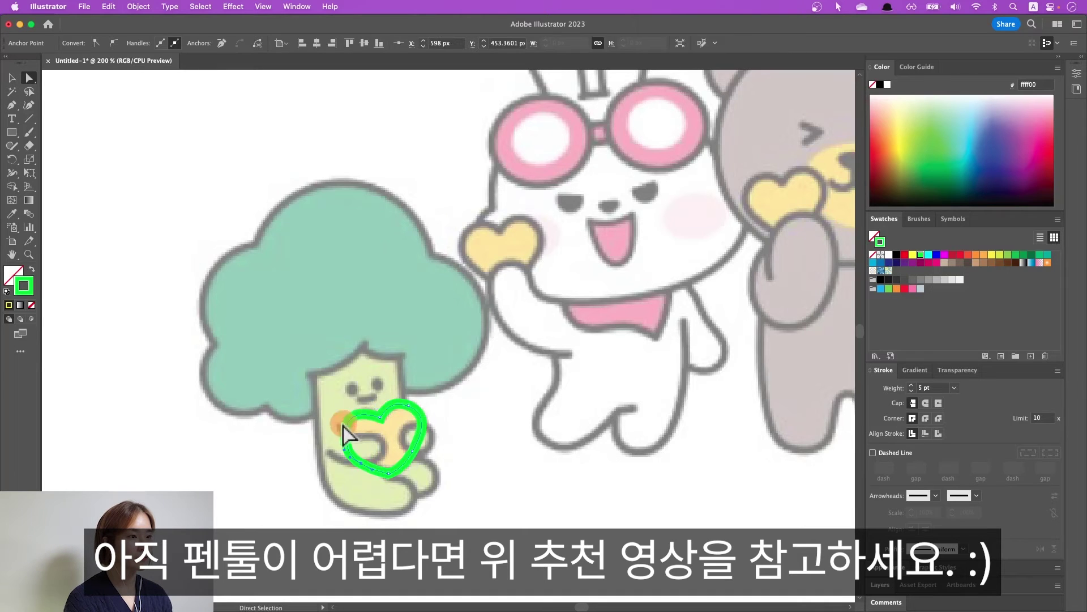
pyautogui.click(352, 416)
pyautogui.click(12, 132)
pyautogui.moveTo(8, 139); pyautogui.dragTo(42, 164)
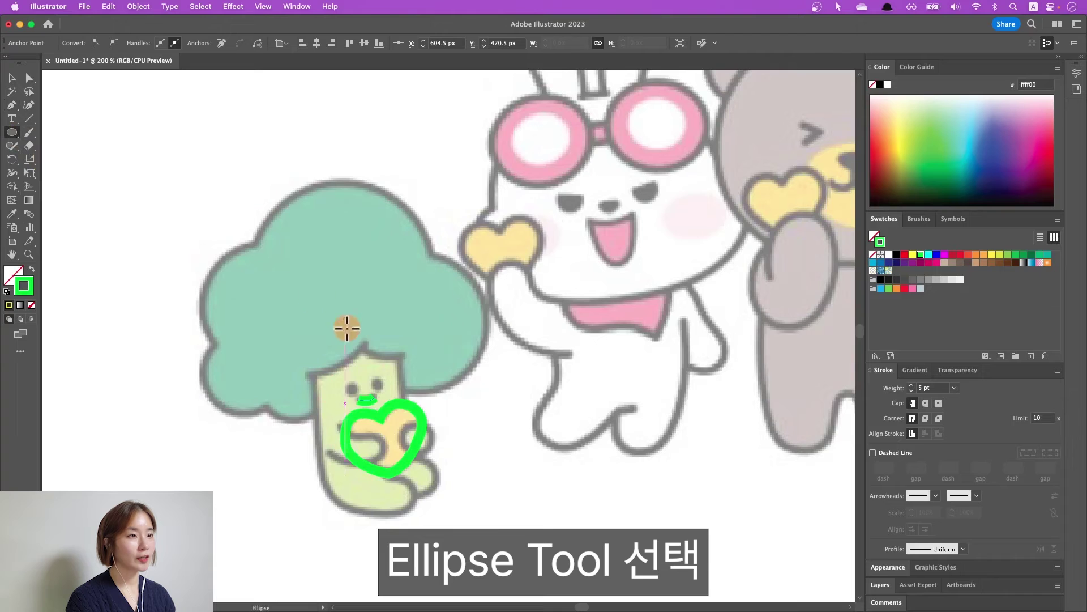
# Draw a small filled 6 px circle eye, copy it for the second eye, and show all outlines.
pyautogui.moveTo(347, 385); pyautogui.dragTo(355, 393)
pyautogui.press('v')
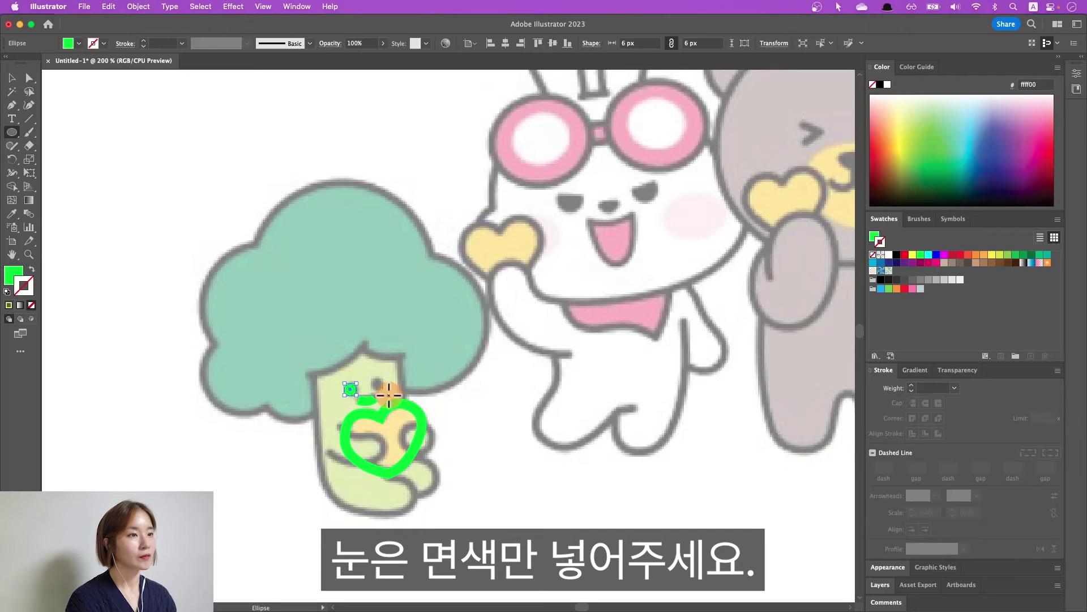
pyautogui.moveTo(349, 391); pyautogui.dragTo(386, 389)
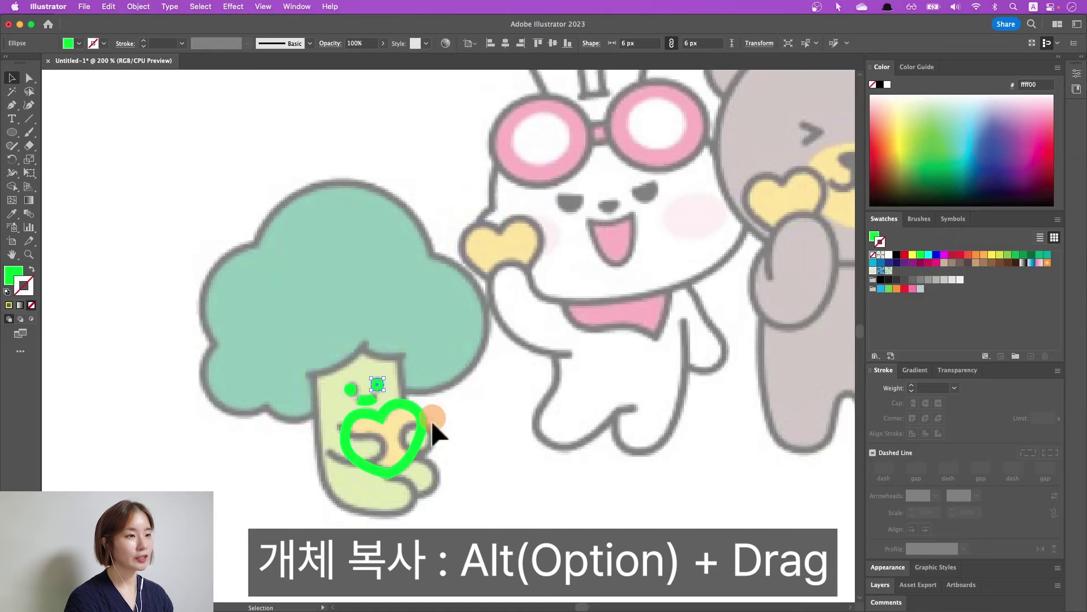
pyautogui.click(476, 467)
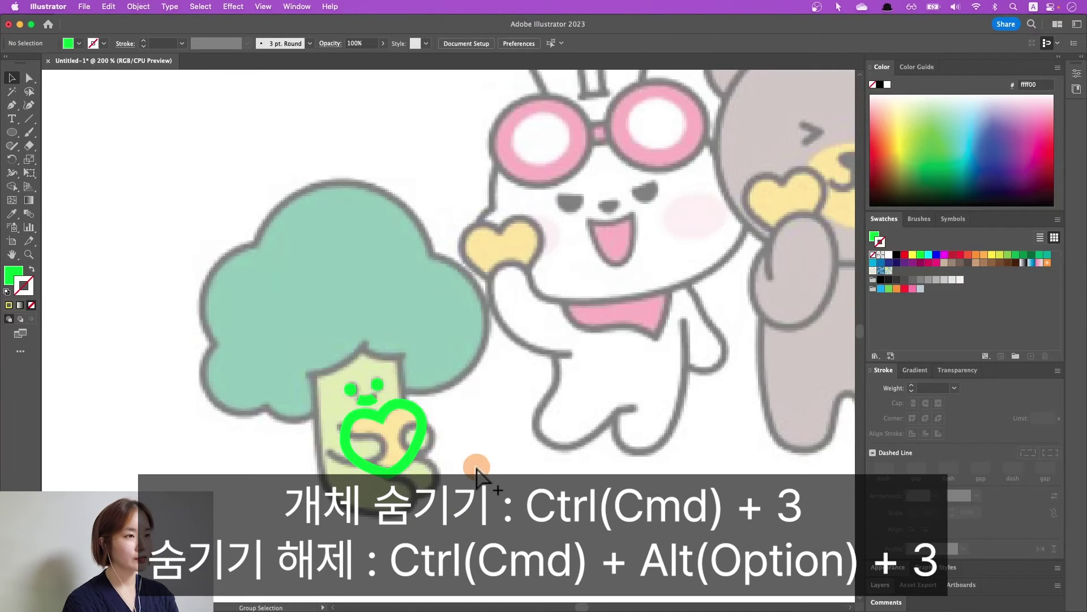
pyautogui.press('super+alt+3')
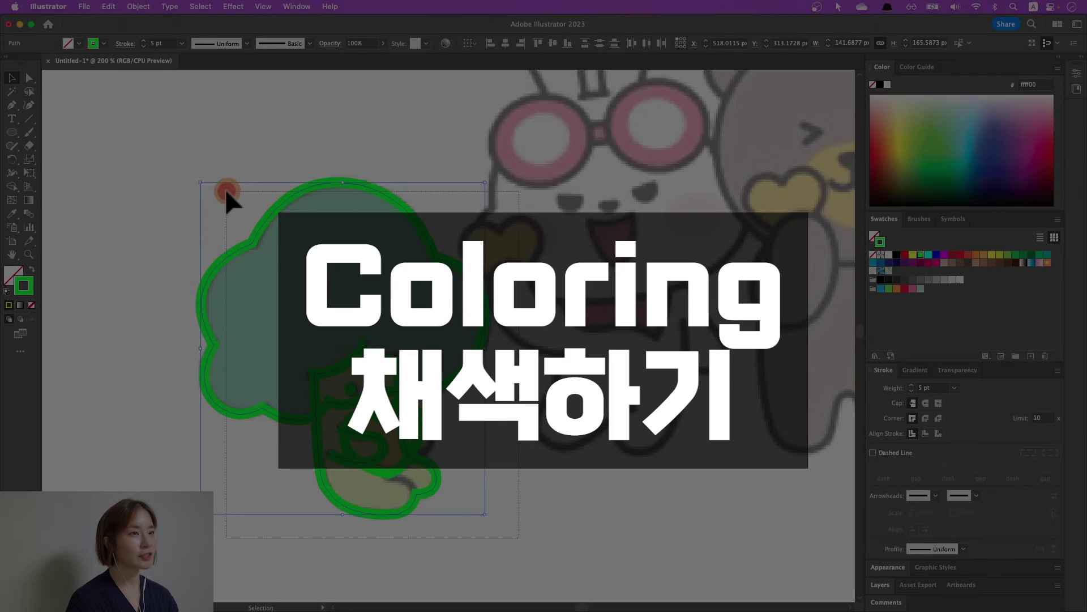
# Make all outlines dark grey 4 pt strokes with round caps and round joins.
pyautogui.click(380, 291)
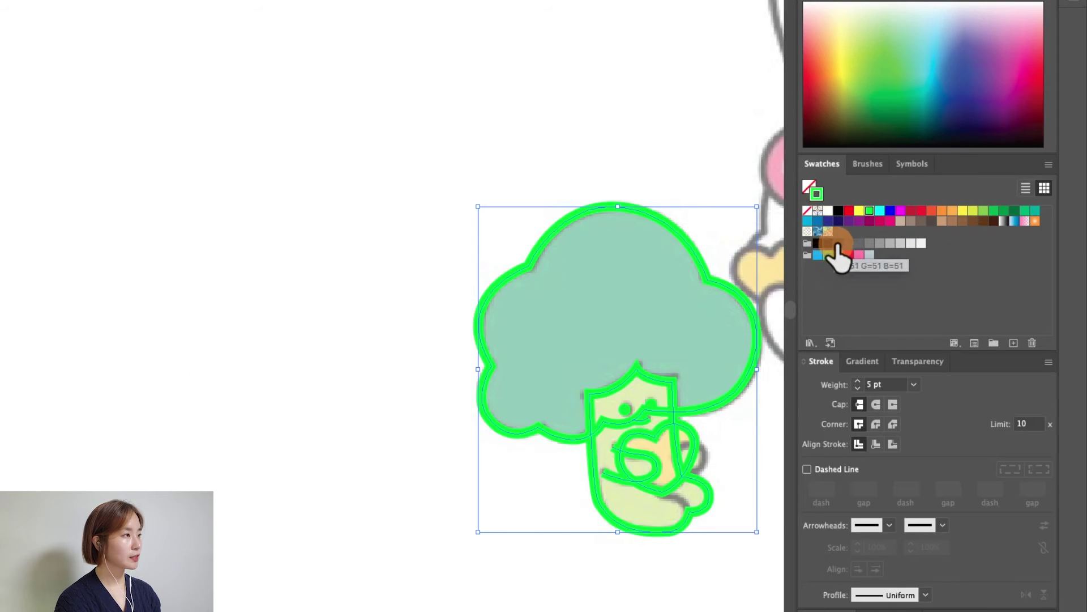
pyautogui.click(837, 243)
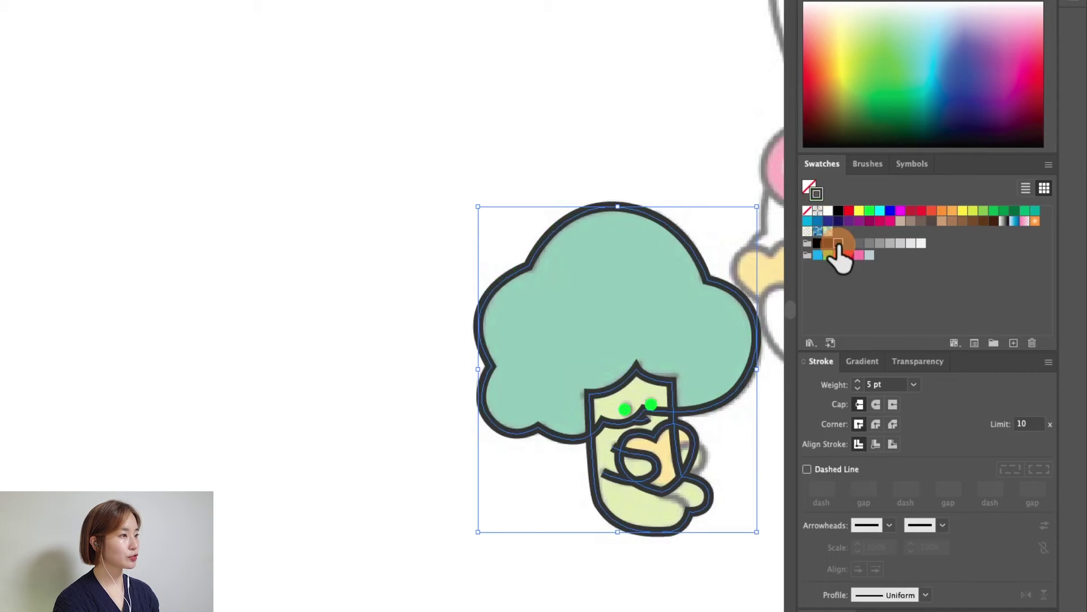
pyautogui.click(857, 388)
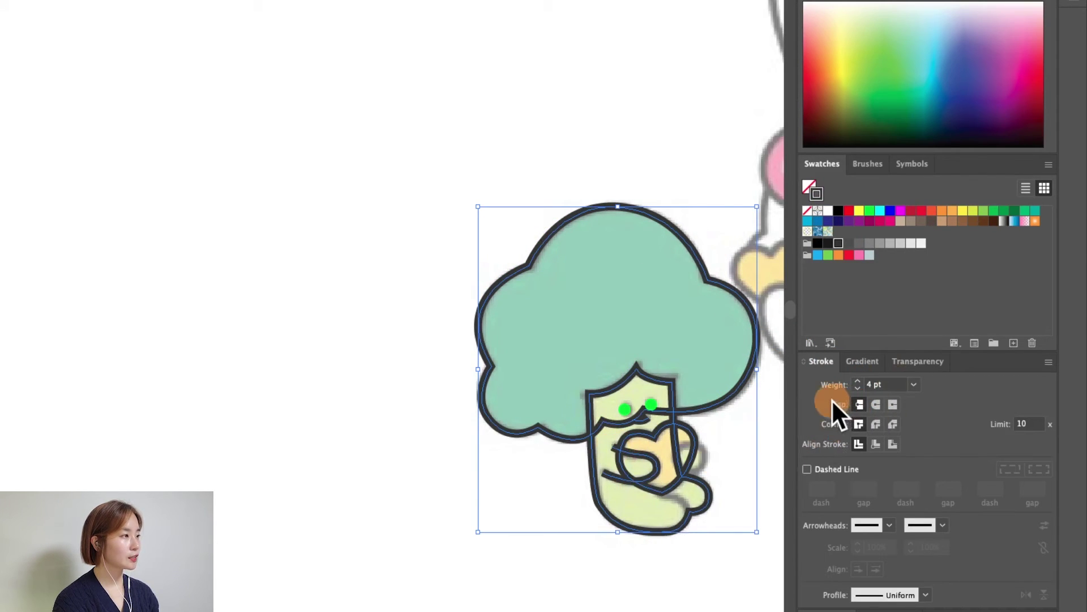
pyautogui.click(874, 405)
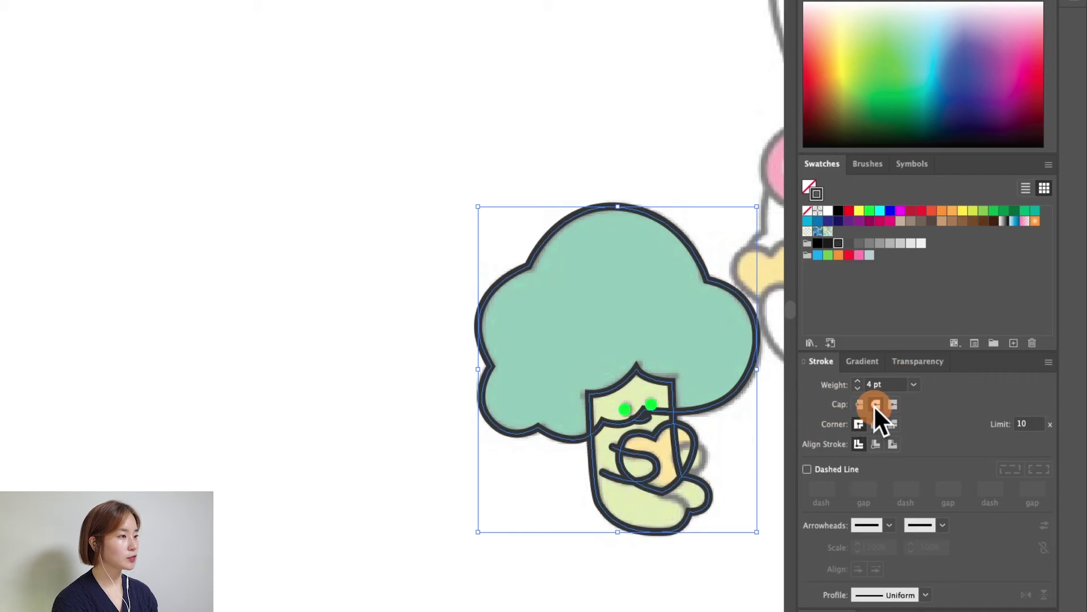
pyautogui.click(877, 424)
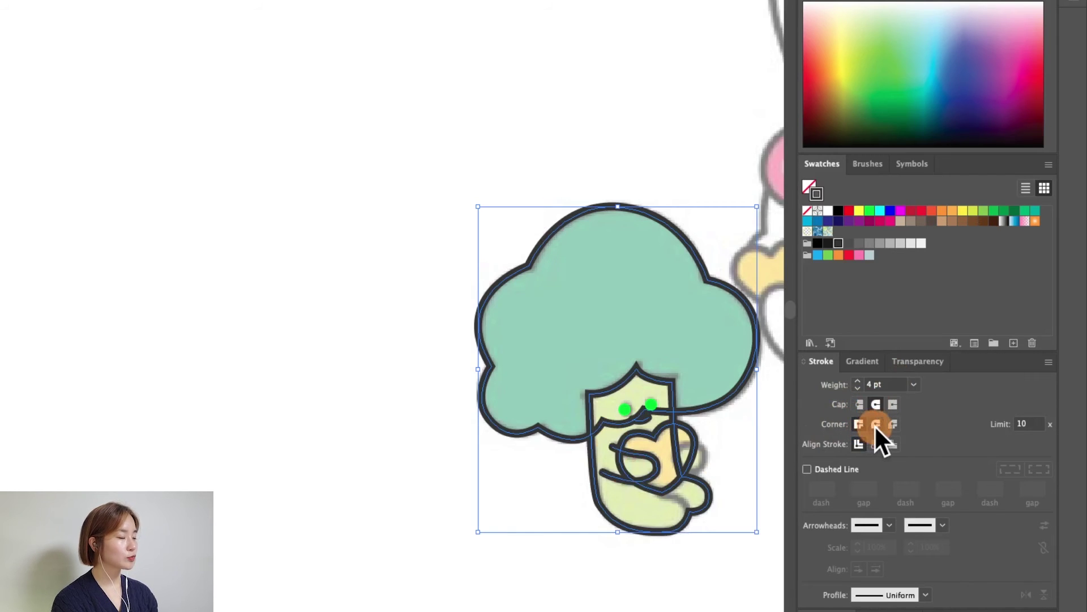
pyautogui.click(860, 423)
pyautogui.click(859, 424)
pyautogui.click(876, 424)
# Select both eyes and fill them with the black swatch.
pyautogui.click(624, 409)
pyautogui.keyDown('shift'); pyautogui.click(652, 404); pyautogui.keyUp('shift')
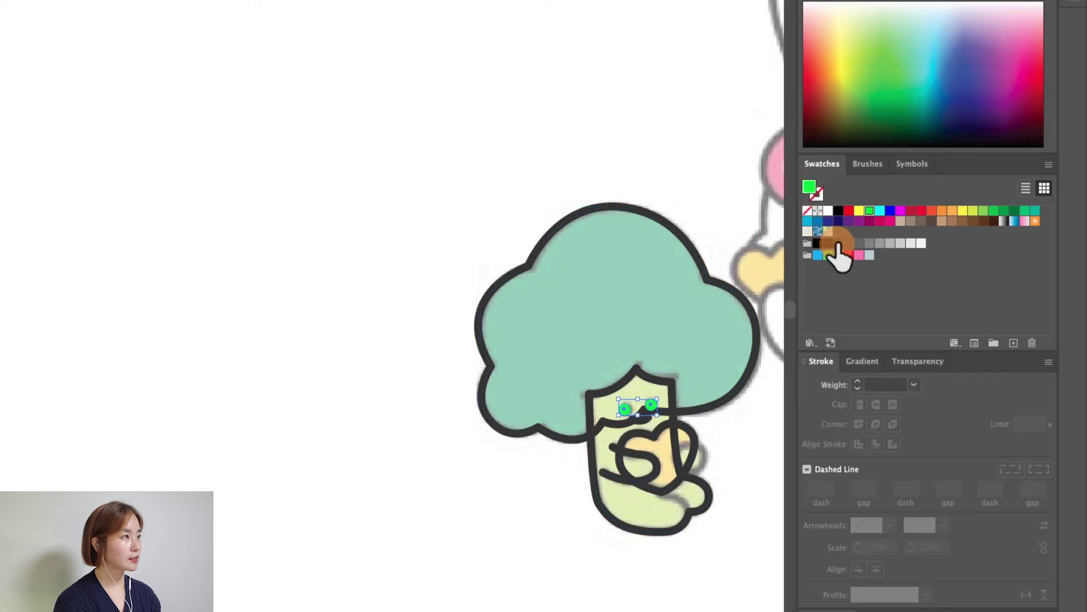
pyautogui.click(839, 245)
pyautogui.click(750, 390)
pyautogui.click(757, 368)
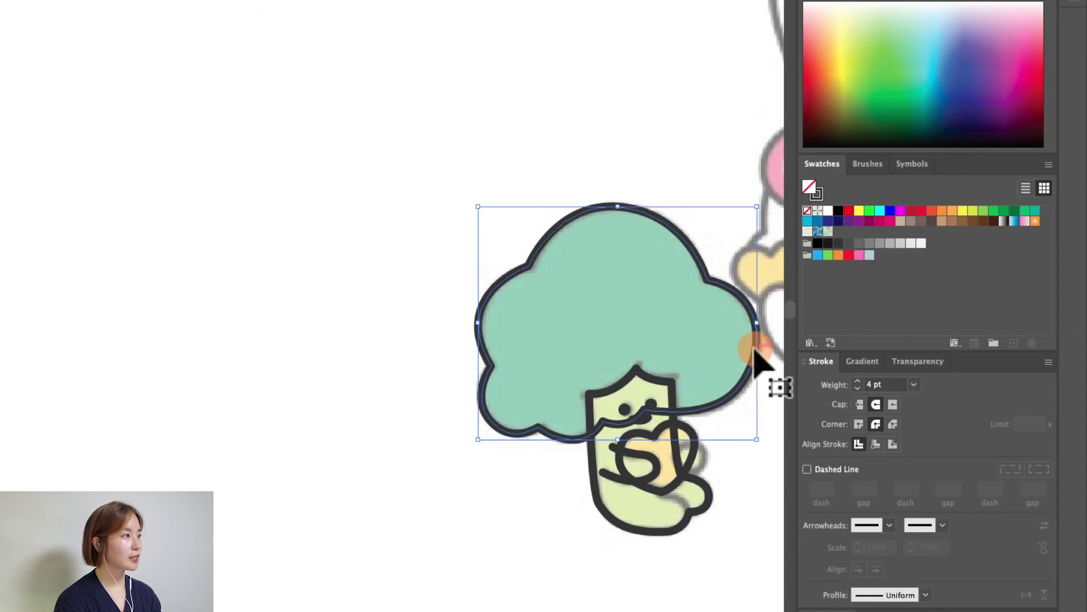
# Fill the head teal, the heart orange and the body lime green.
pyautogui.click(1035, 212)
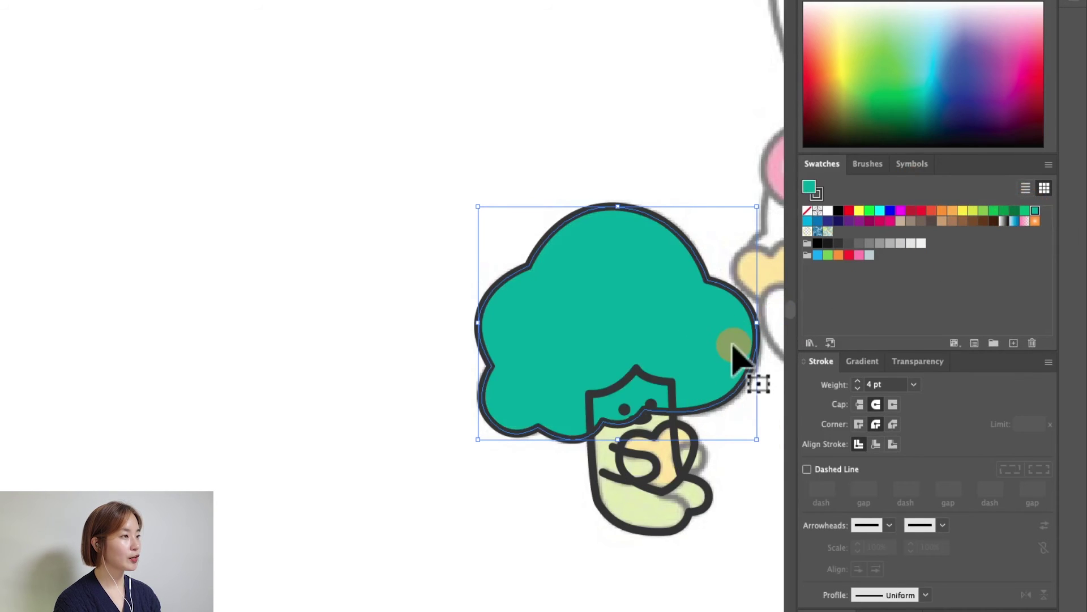
pyautogui.click(689, 457)
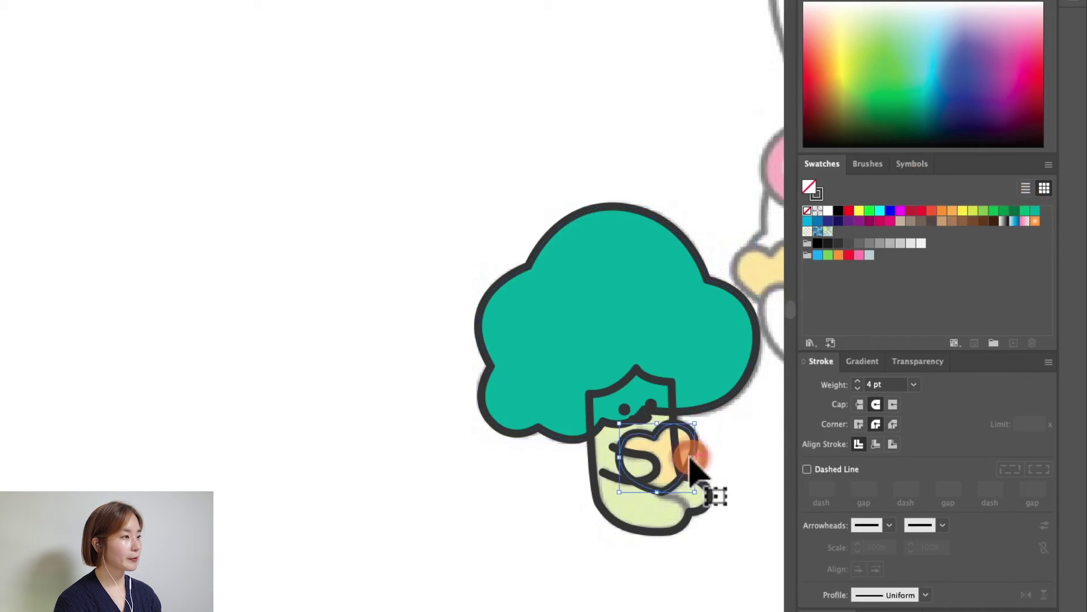
pyautogui.click(942, 211)
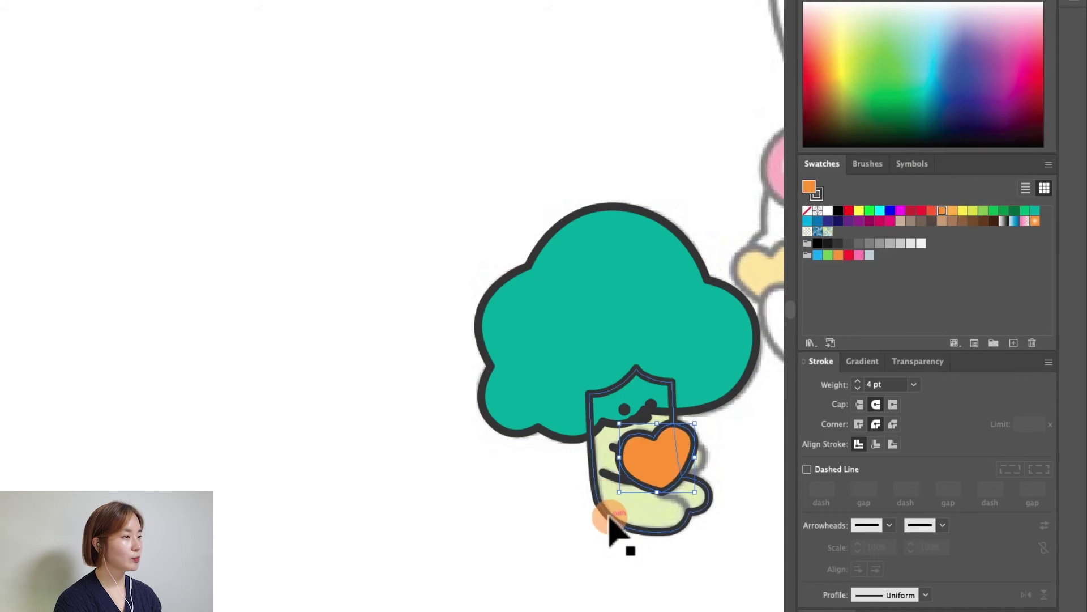
pyautogui.click(609, 517)
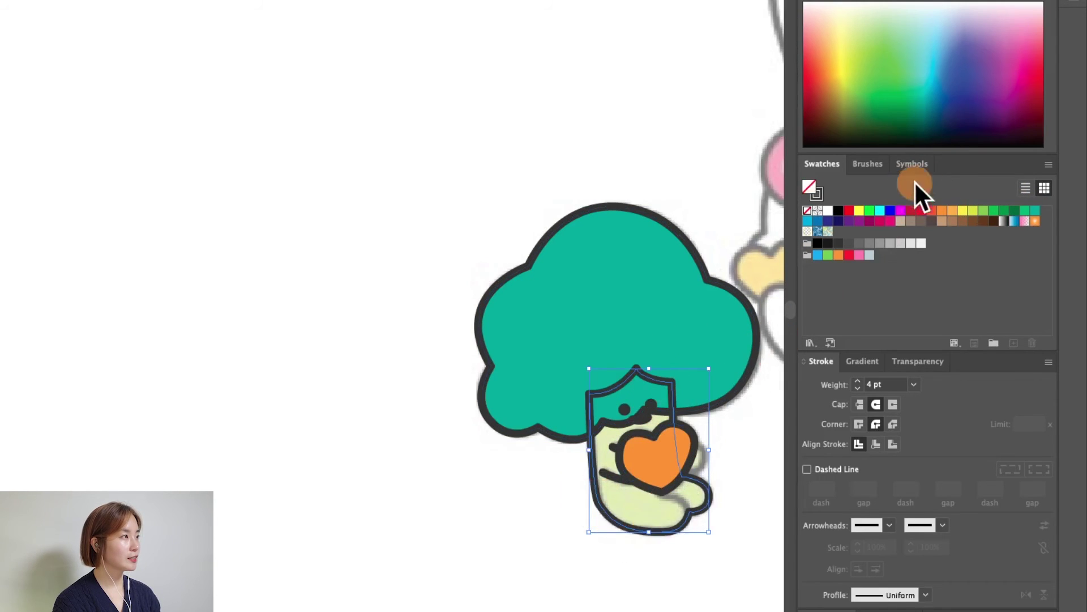
pyautogui.click(523, 514)
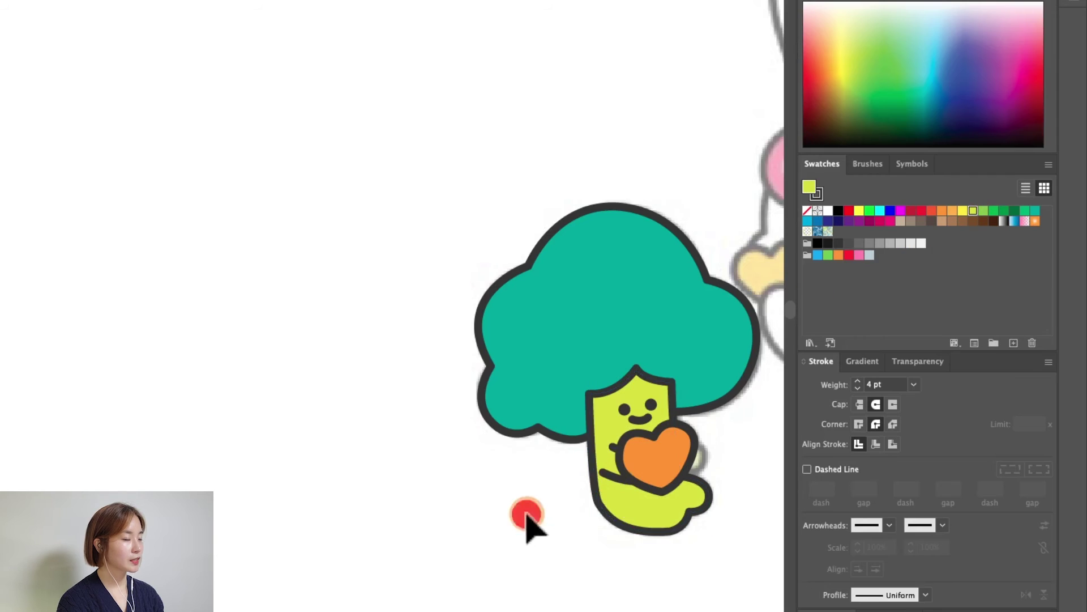
# Fill the curled arm lime green, then select the character and shift it left.
pyautogui.click(564, 387)
pyautogui.click(683, 554)
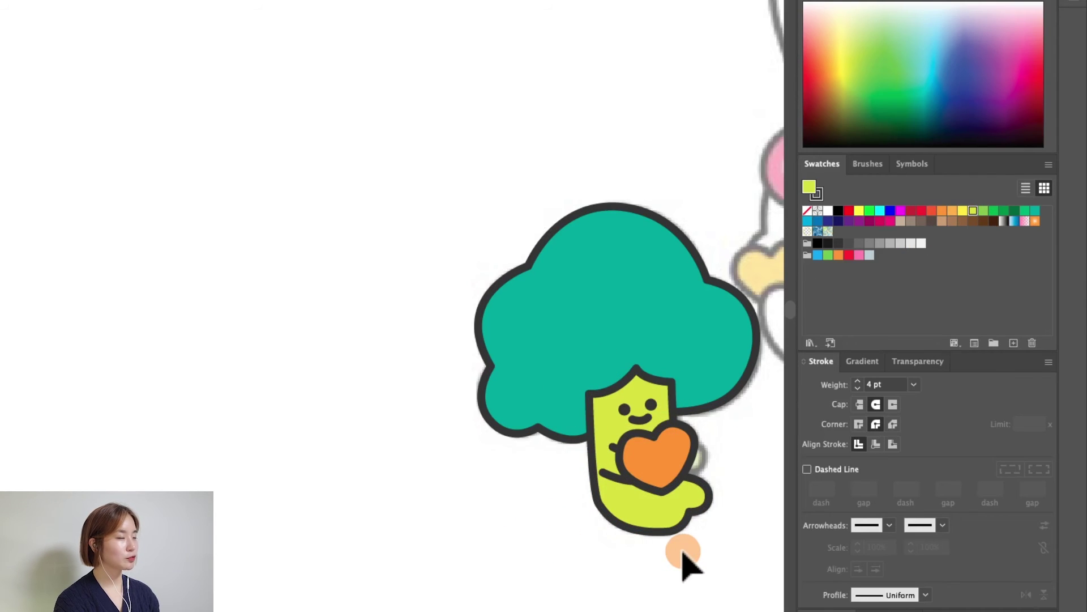
pyautogui.click(610, 476)
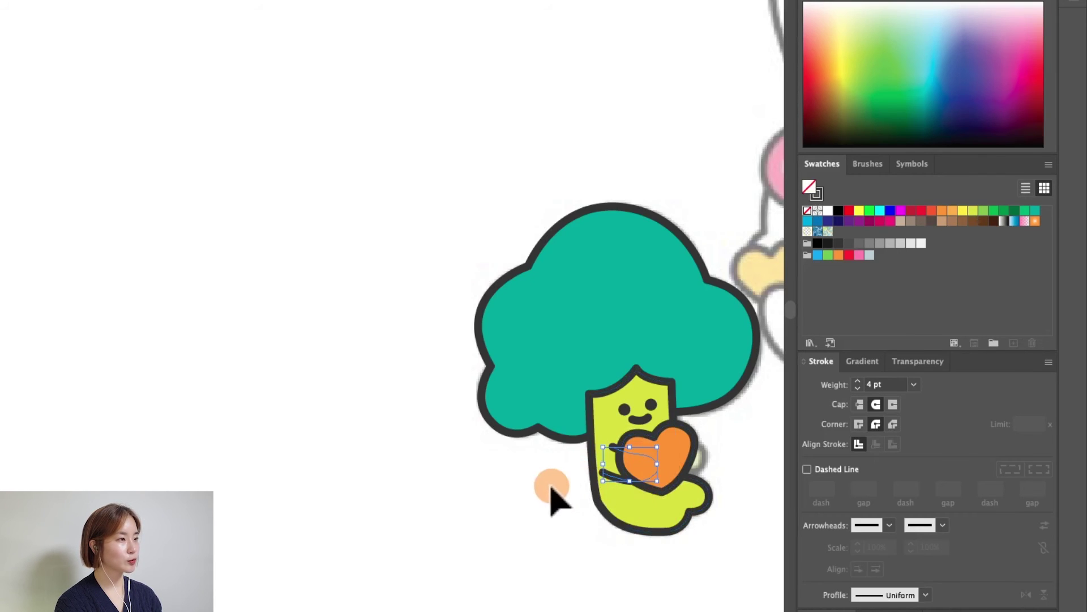
pyautogui.press('a')
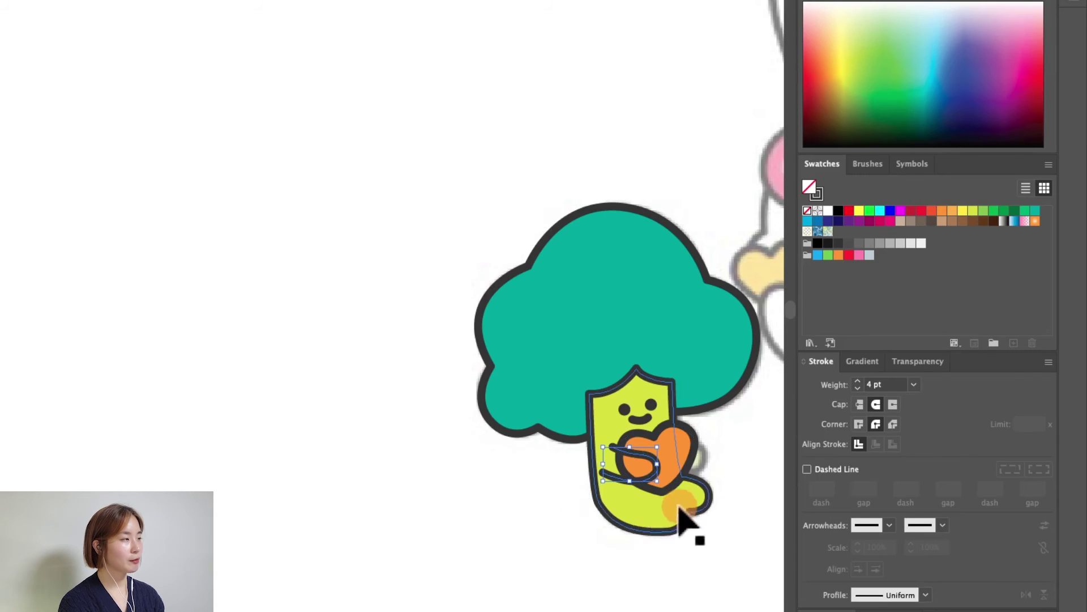
pyautogui.click(973, 211)
pyautogui.click(651, 493)
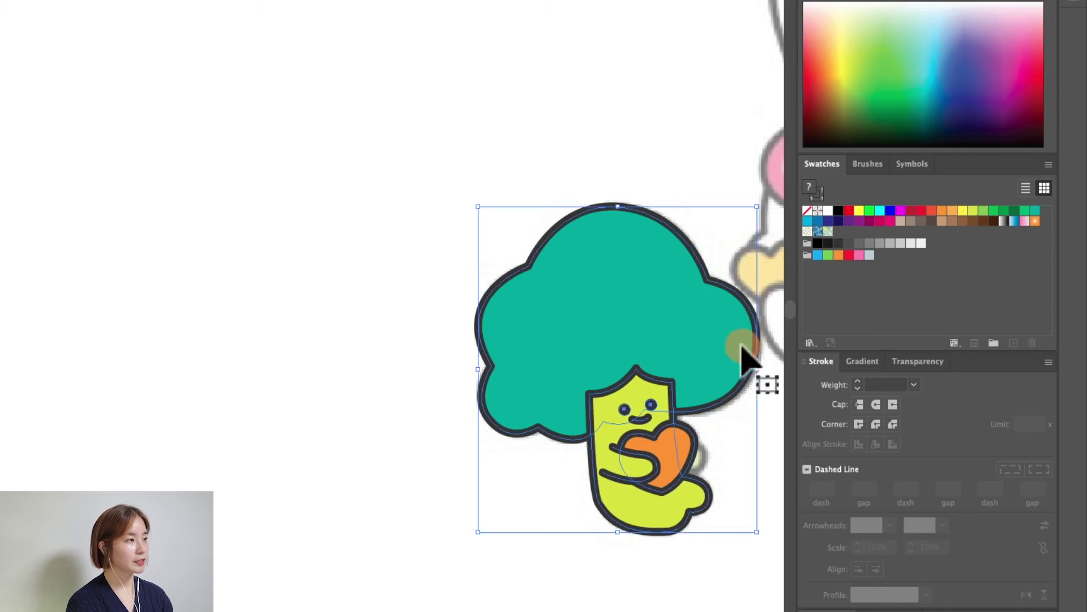
pyautogui.moveTo(700, 352); pyautogui.dragTo(520, 343)
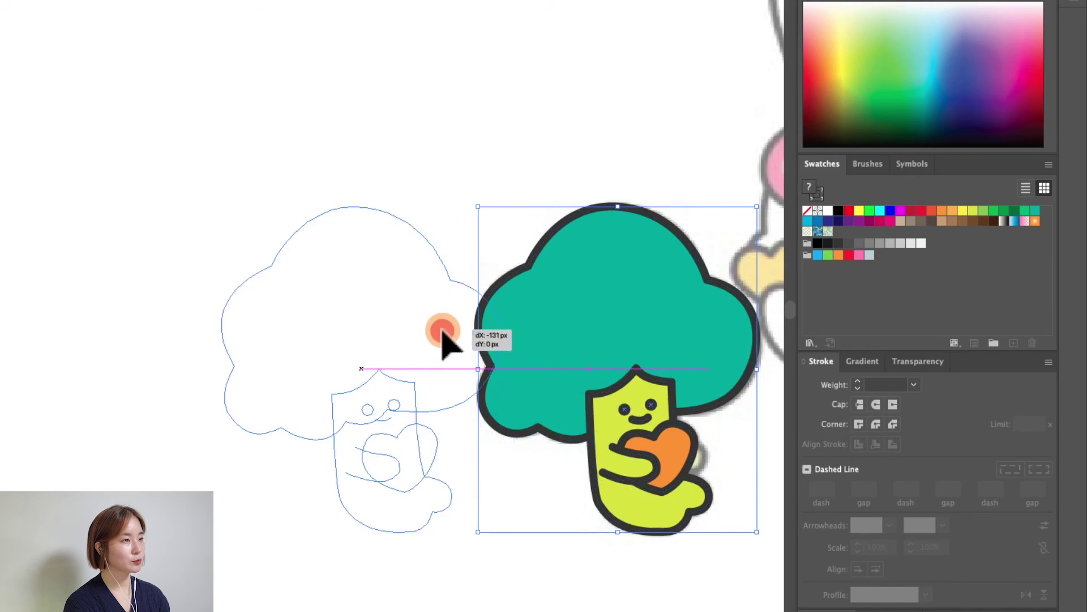
# Drag the broccoli character far left so it sits beside the faded reference.
pyautogui.moveTo(520, 342); pyautogui.dragTo(408, 328)
pyautogui.click(541, 499)
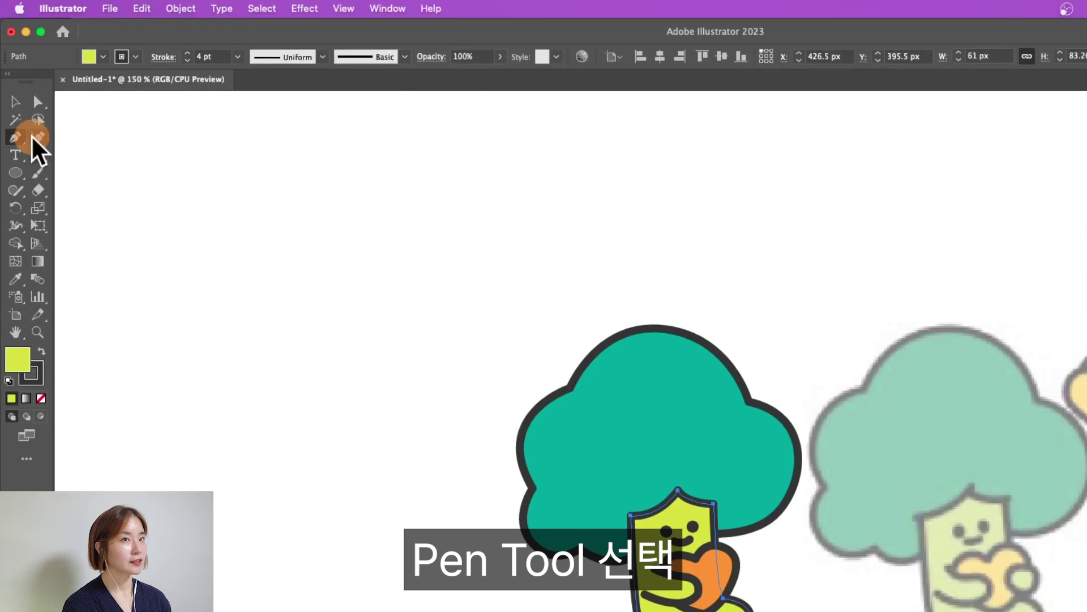
# Pen-draw a curved outline path over the stem's top and right side, then shift it left.
pyautogui.click(15, 138)
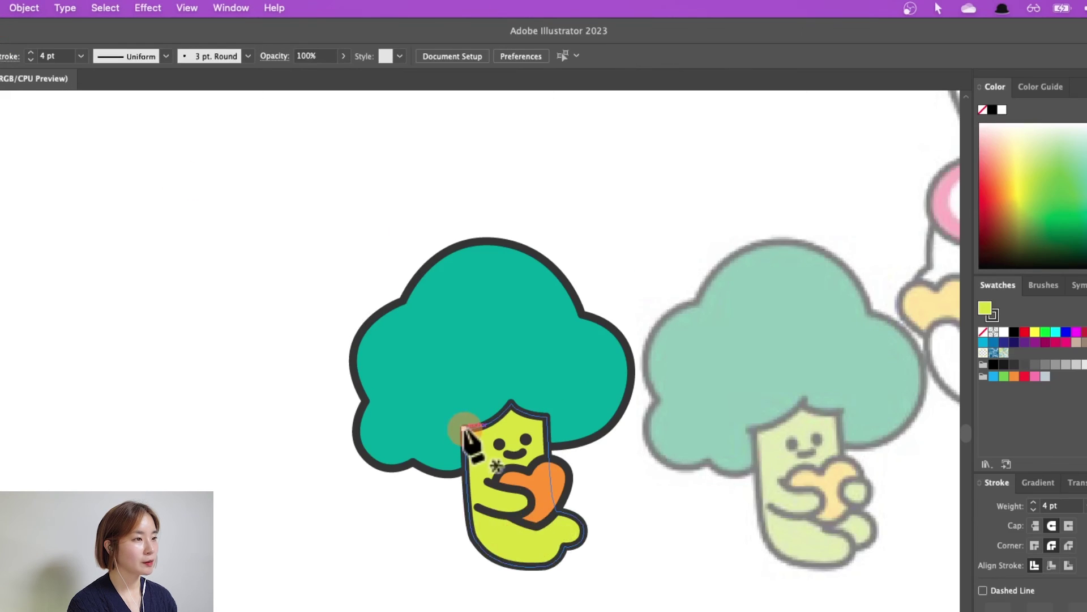
pyautogui.moveTo(460, 429); pyautogui.dragTo(626, 497)
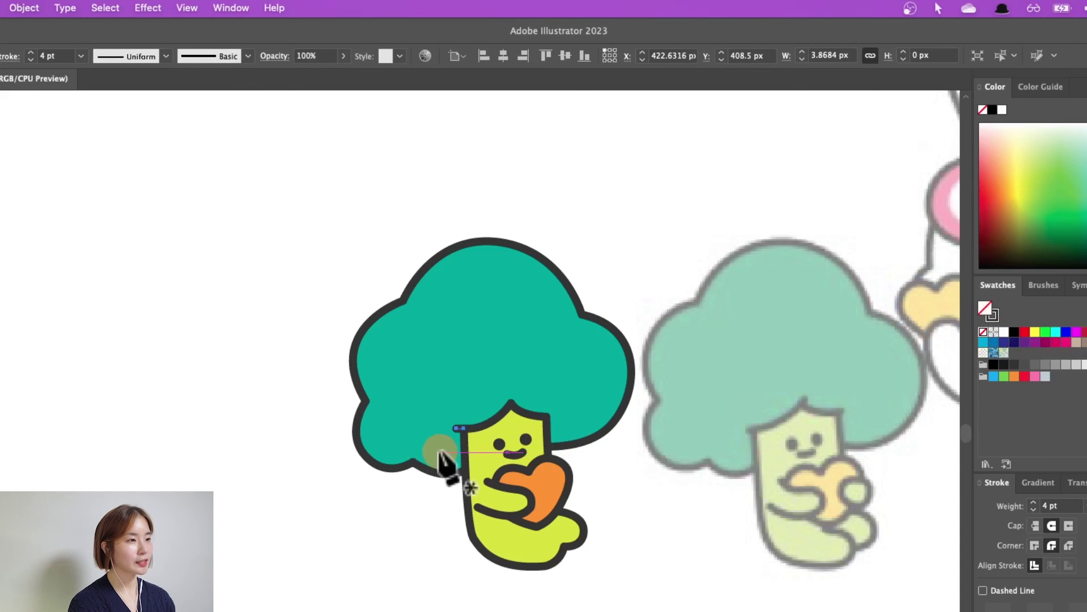
pyautogui.moveTo(513, 398); pyautogui.dragTo(530, 407)
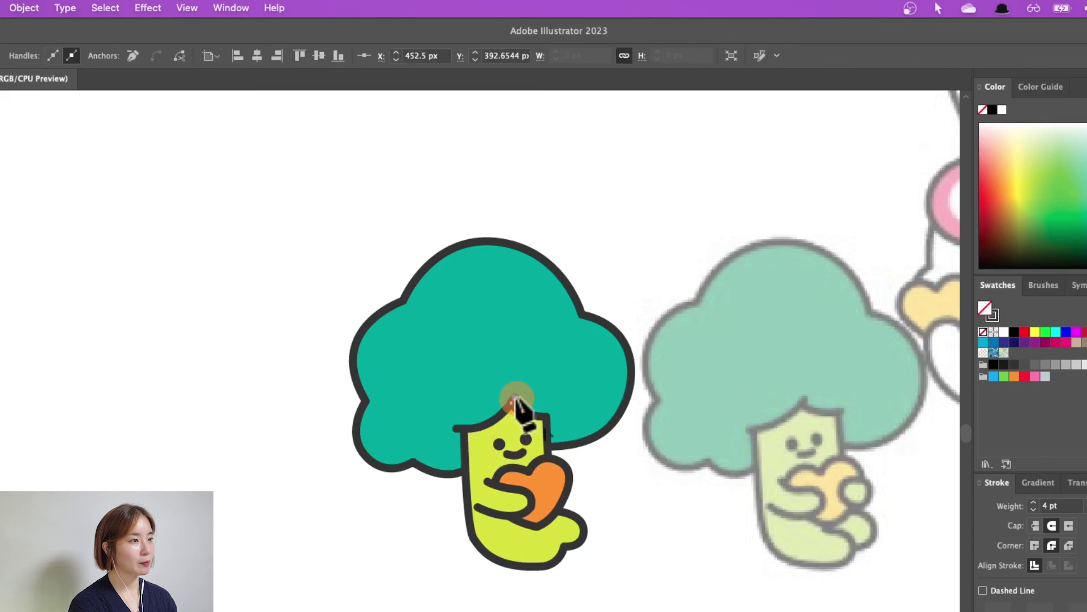
pyautogui.moveTo(545, 417); pyautogui.dragTo(552, 417)
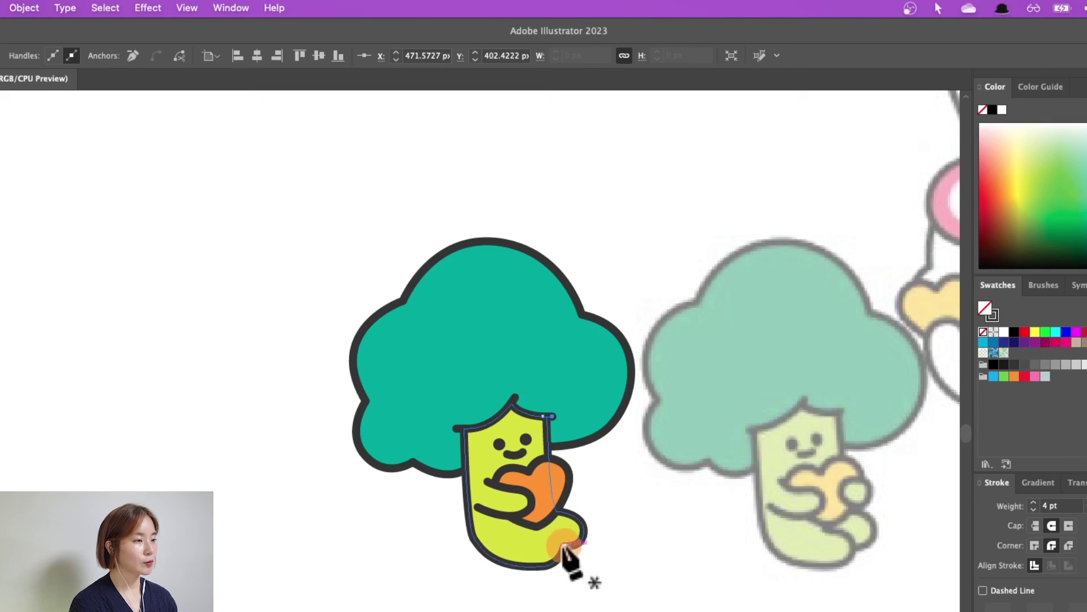
pyautogui.moveTo(819, 527); pyautogui.dragTo(850, 553)
pyautogui.moveTo(678, 540); pyautogui.dragTo(557, 537)
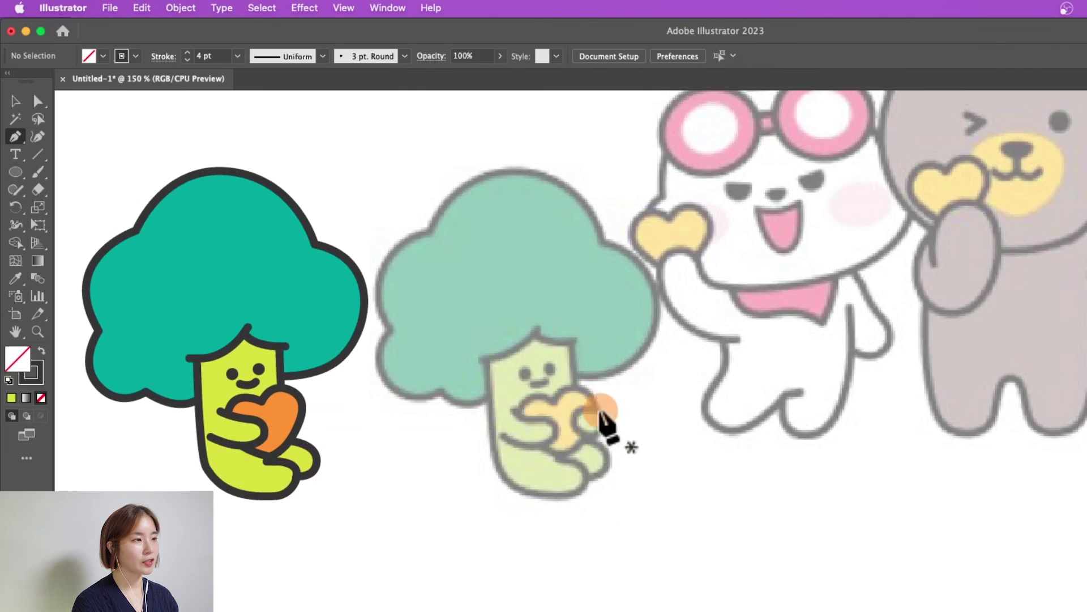
# Draw a small circle on the reference heart and Alt-drag a copy onto the orange heart.
pyautogui.click(17, 174)
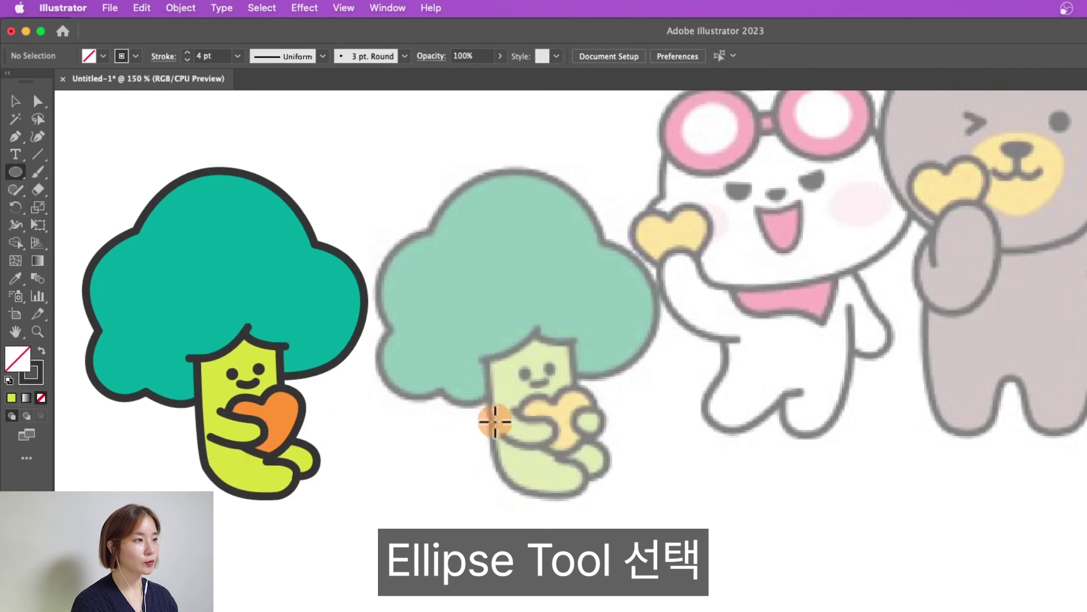
pyautogui.moveTo(578, 414)
pyautogui.mouseDown()
pyautogui.moveTo(610, 438)
pyautogui.moveTo(576, 430)
pyautogui.mouseUp()
pyautogui.click(38, 101)
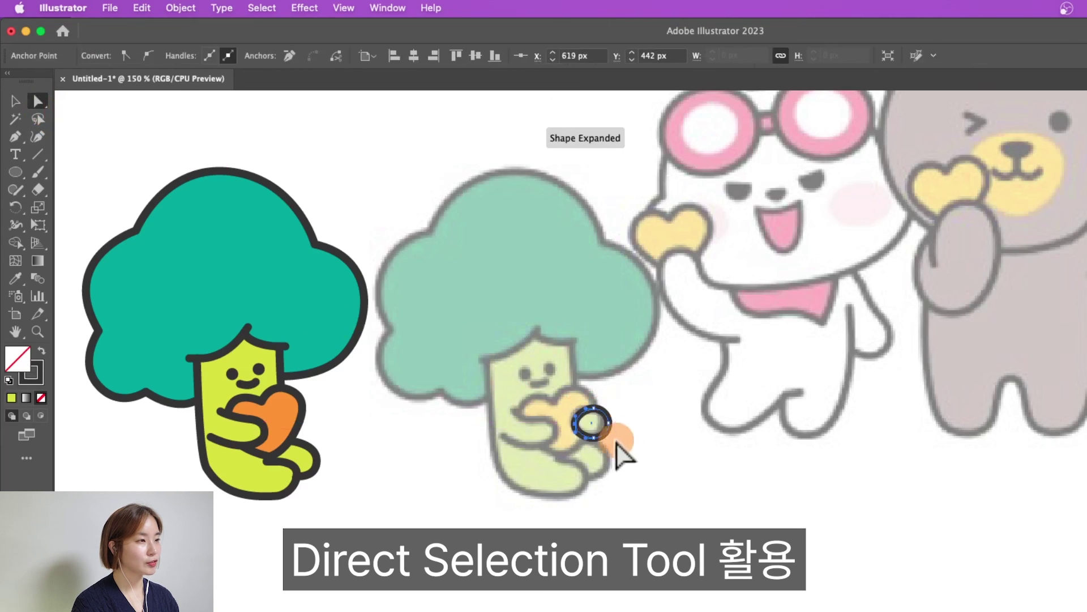
pyautogui.press('v')
pyautogui.click(604, 415)
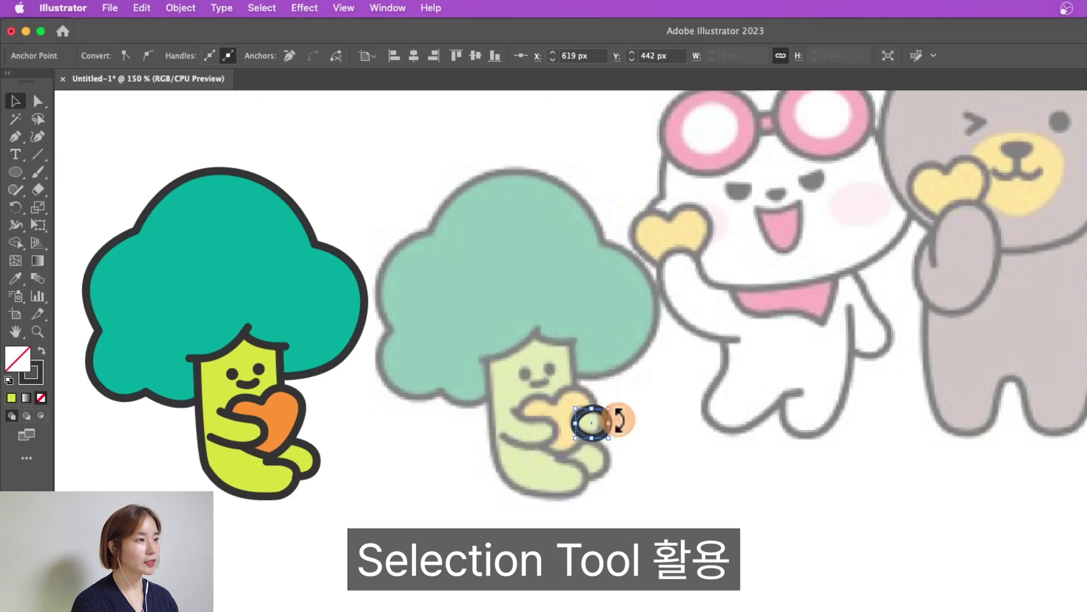
pyautogui.moveTo(605, 416); pyautogui.dragTo(300, 422)
pyautogui.moveTo(306, 434); pyautogui.dragTo(303, 430)
# Give the copied circle the broccoli body's lime fill with the Eyedropper.
pyautogui.click(16, 279)
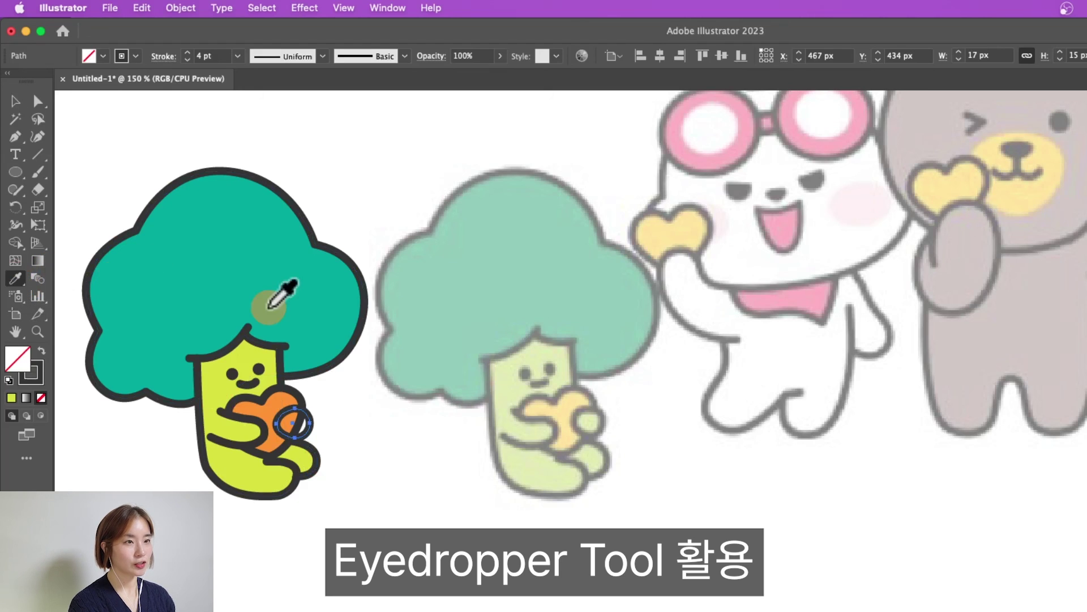
pyautogui.click(214, 391)
pyautogui.click(216, 392)
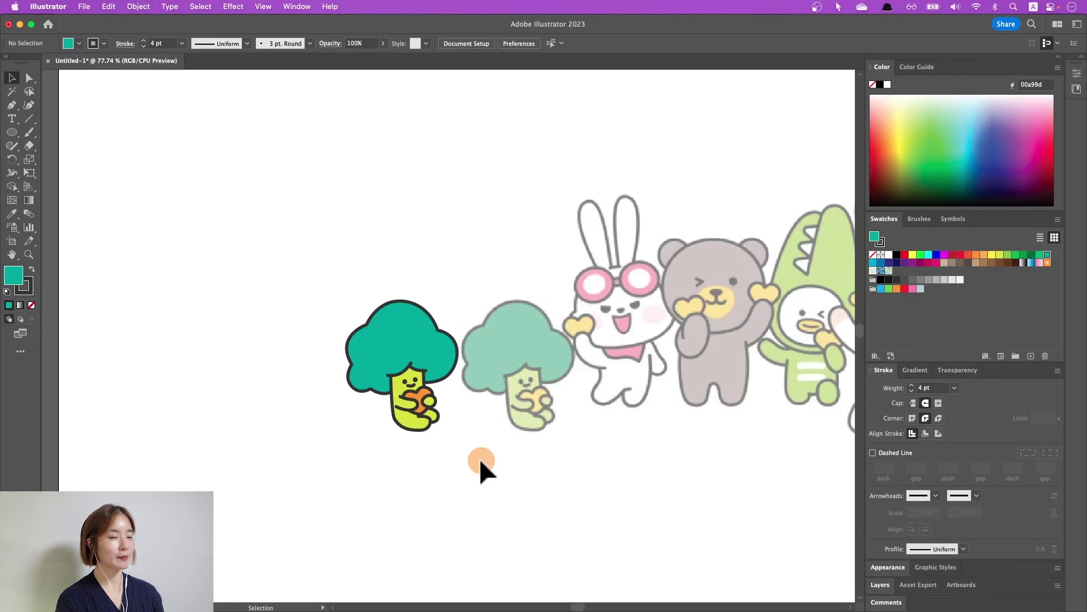
pyautogui.hscroll(5, 479, 458)
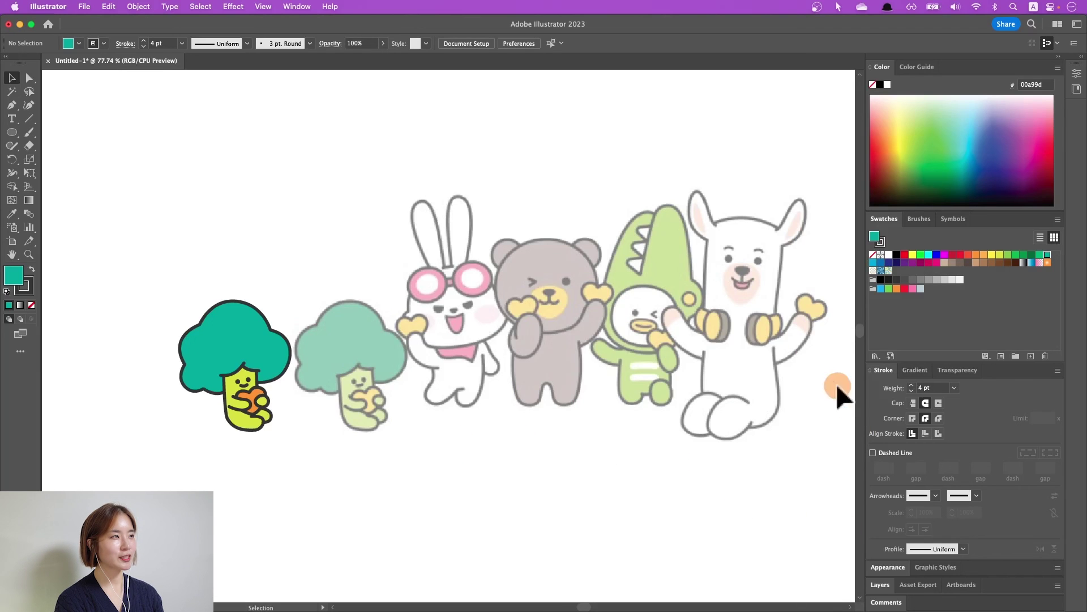